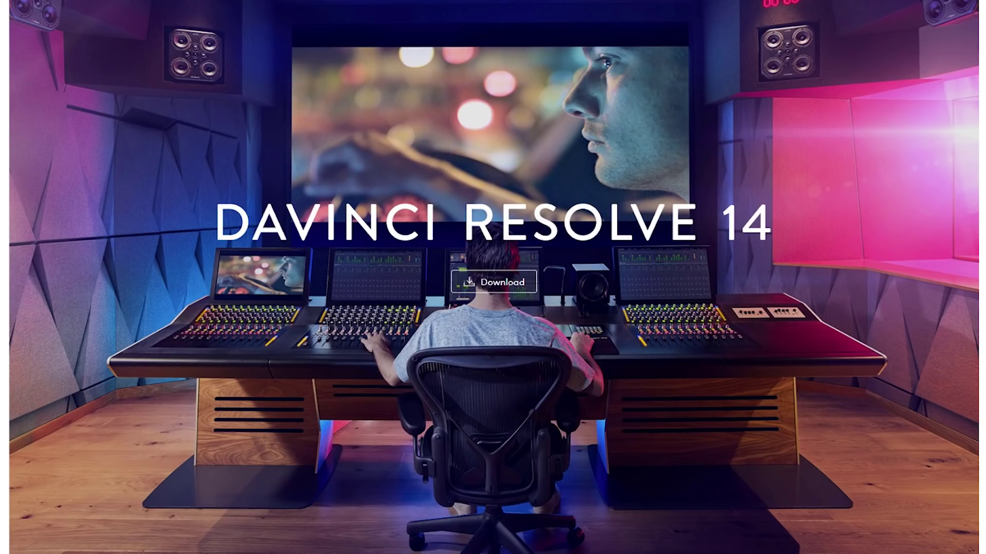
# - Scroll down the DaVinci Resolve 14 web page through its editing and colour correction sections
pyautogui.scroll(-8, 493, 277)
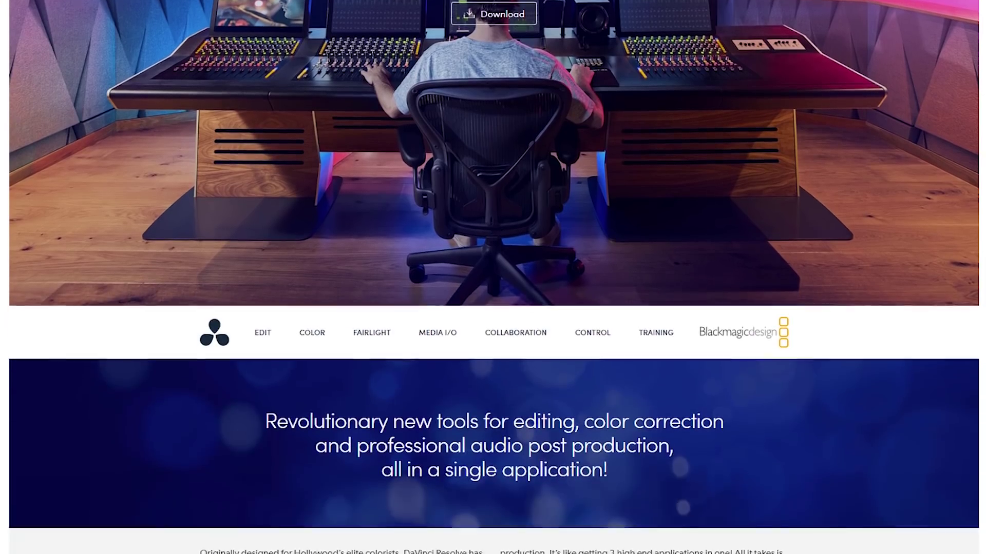
pyautogui.scroll(-10, 493, 278)
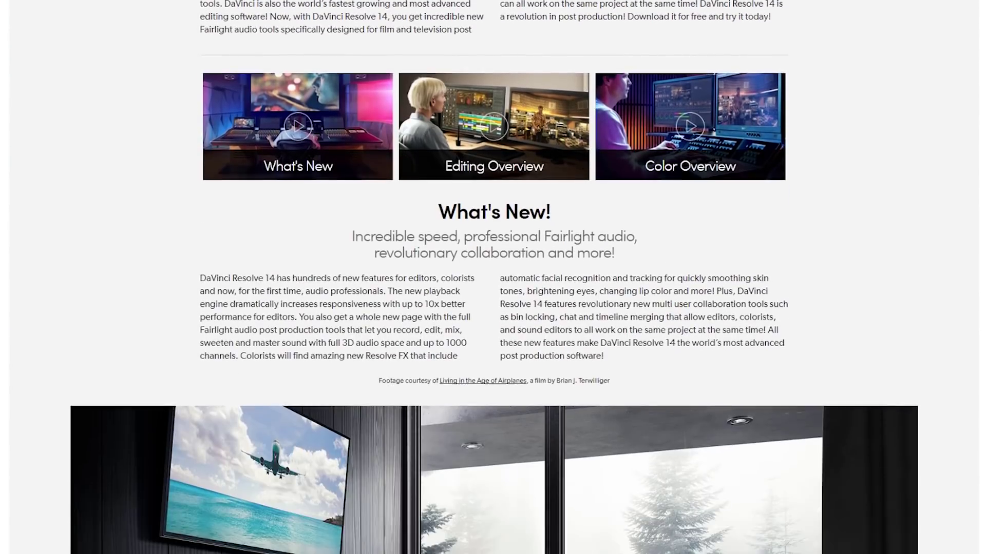
pyautogui.scroll(-12, 493, 277)
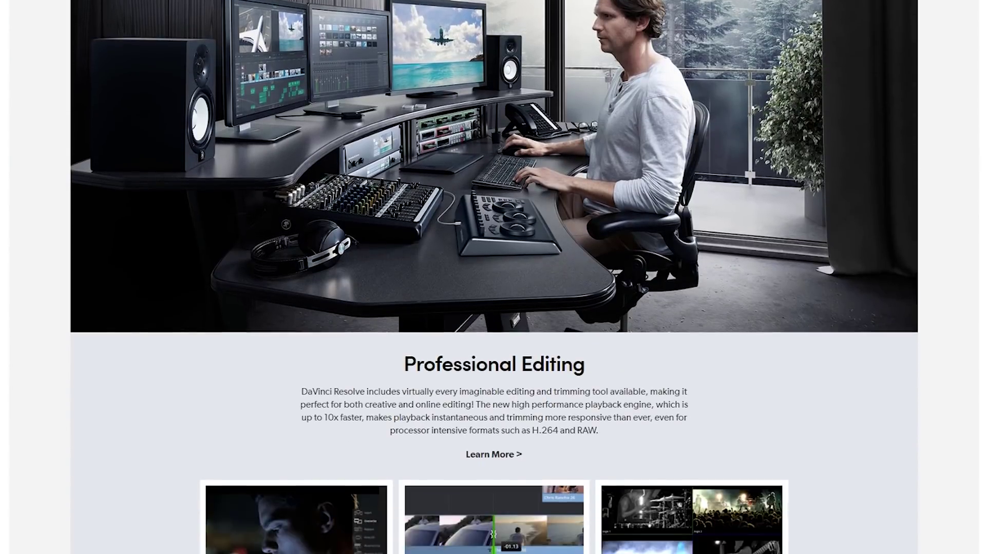
pyautogui.scroll(-11, 493, 277)
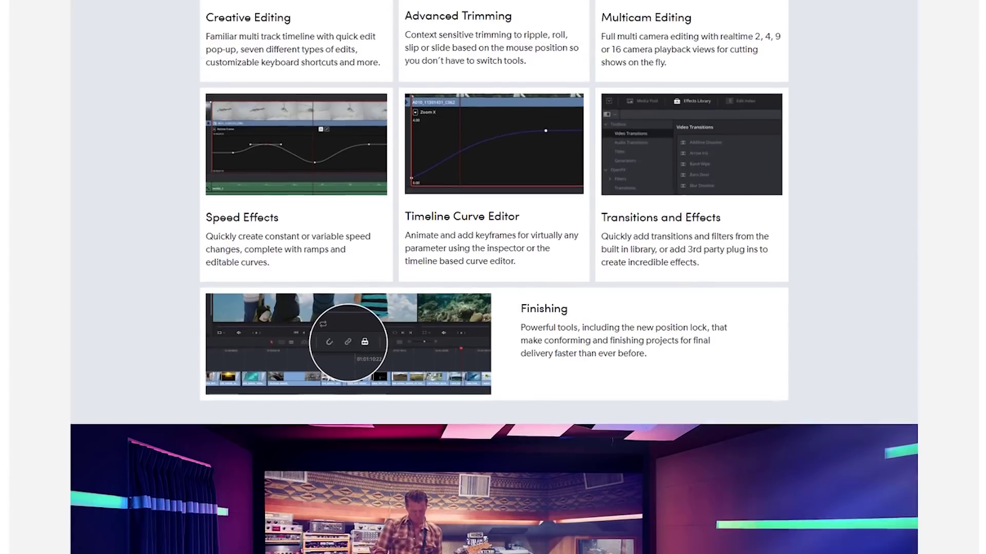
pyautogui.scroll(-11, 493, 277)
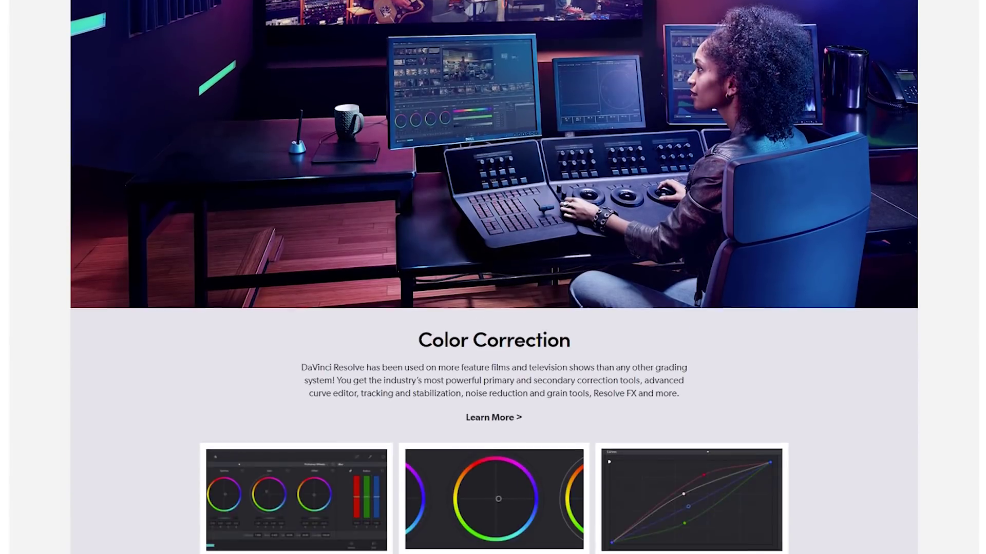
pyautogui.scroll(-11, 493, 277)
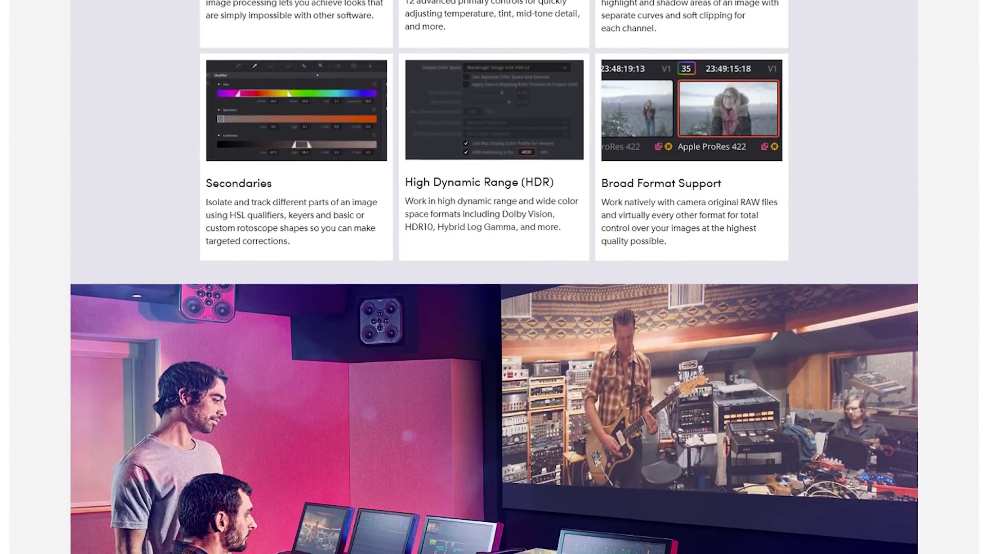
pyautogui.scroll(-3, 493, 277)
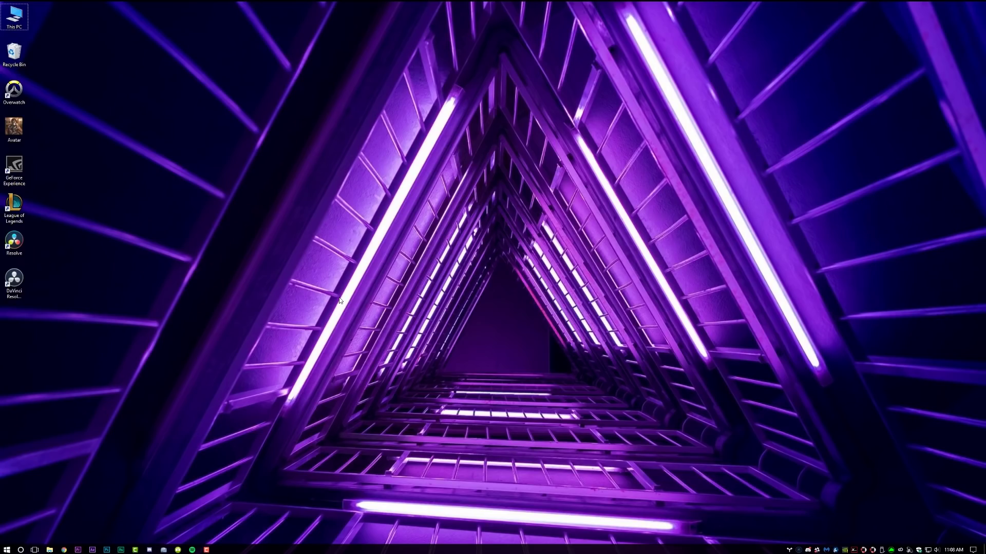
# - Launch DaVinci Resolve from its desktop shortcut and open the Untitled Project
pyautogui.click(15, 240)
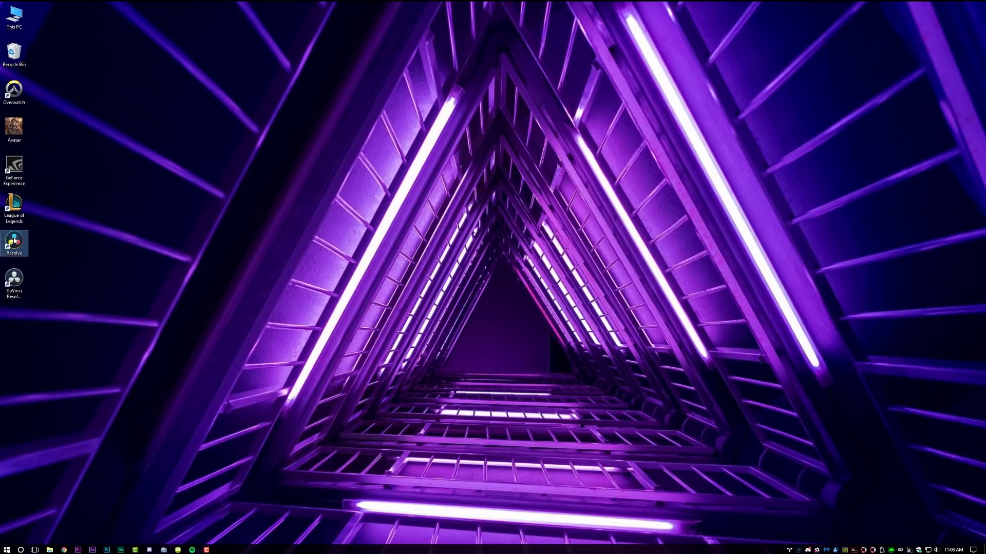
pyautogui.doubleClick(15, 240)
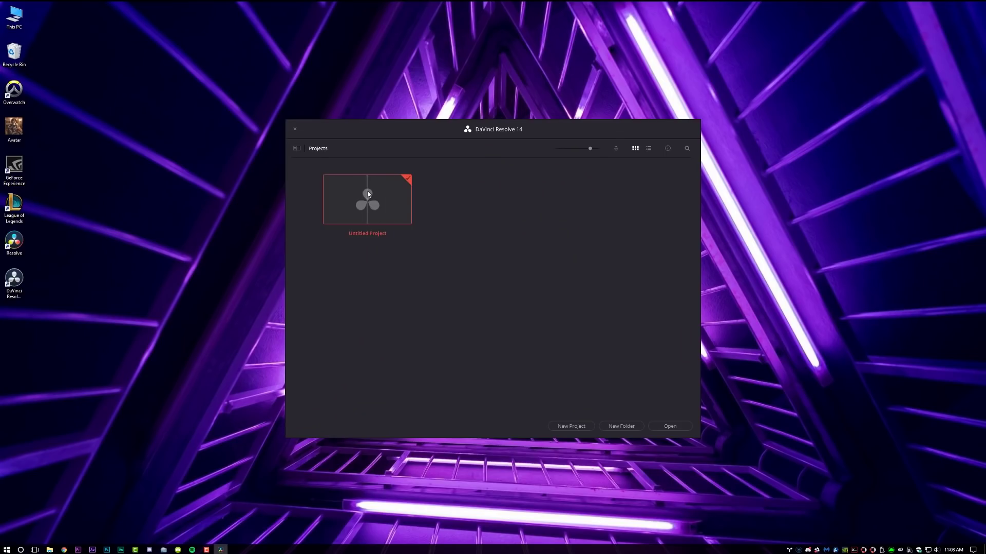
pyautogui.doubleClick(368, 194)
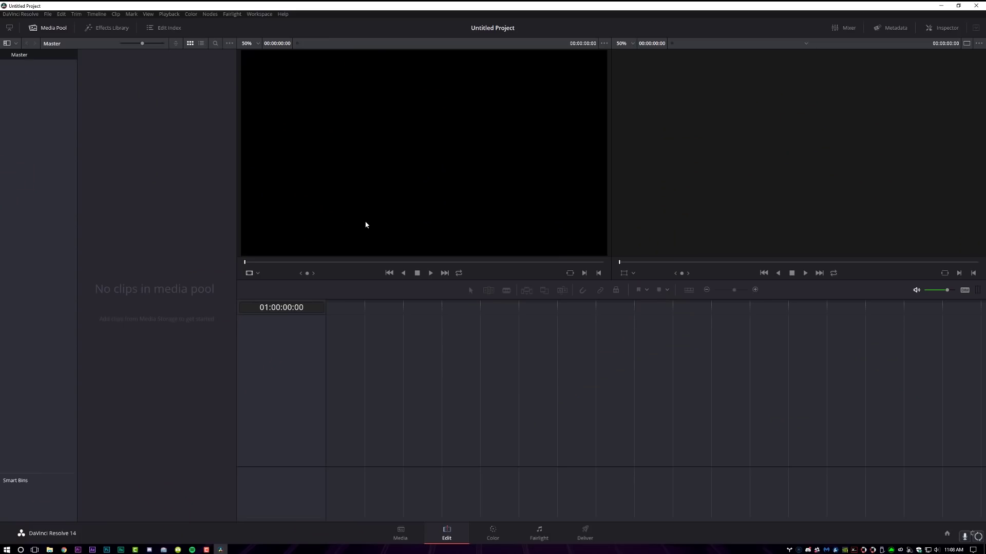
# - Save the project under the name 'Shirt CHange'
pyautogui.hotkey('ctrl', 's')
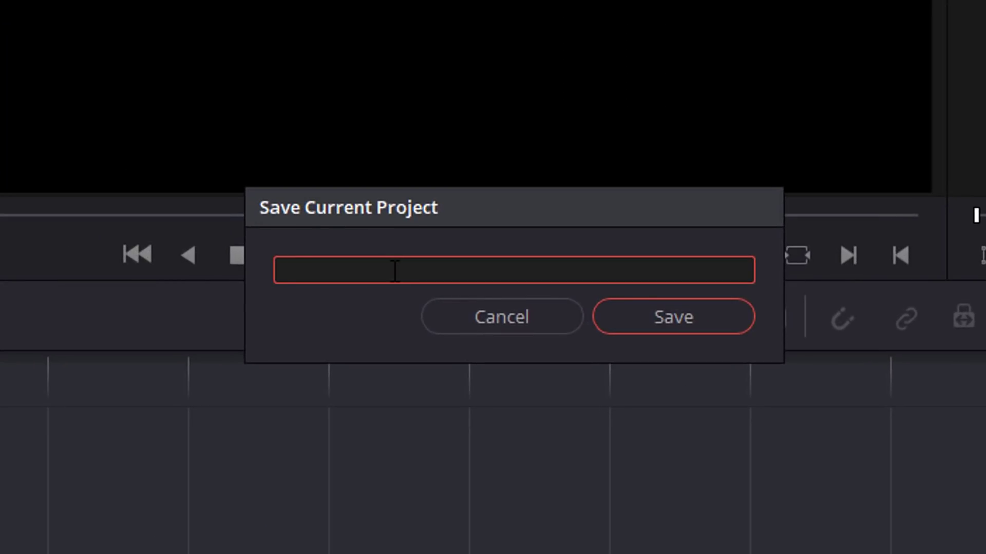
pyautogui.write('Shirt CHange')
pyautogui.press('Return')
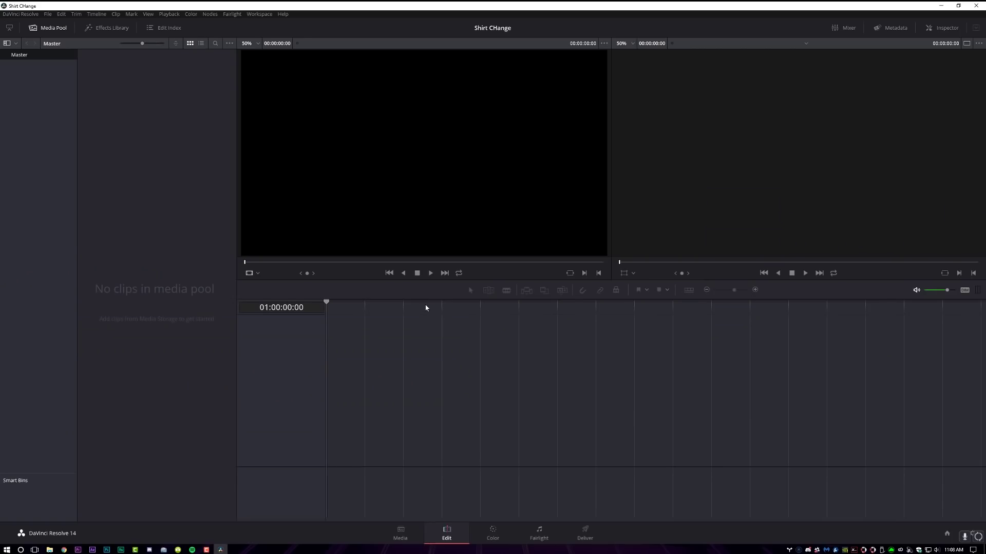
# - Add Shirt Change Clip from 01 Footage to the media pool, match its frame rate, and preview it
pyautogui.click(401, 534)
pyautogui.click(46, 99)
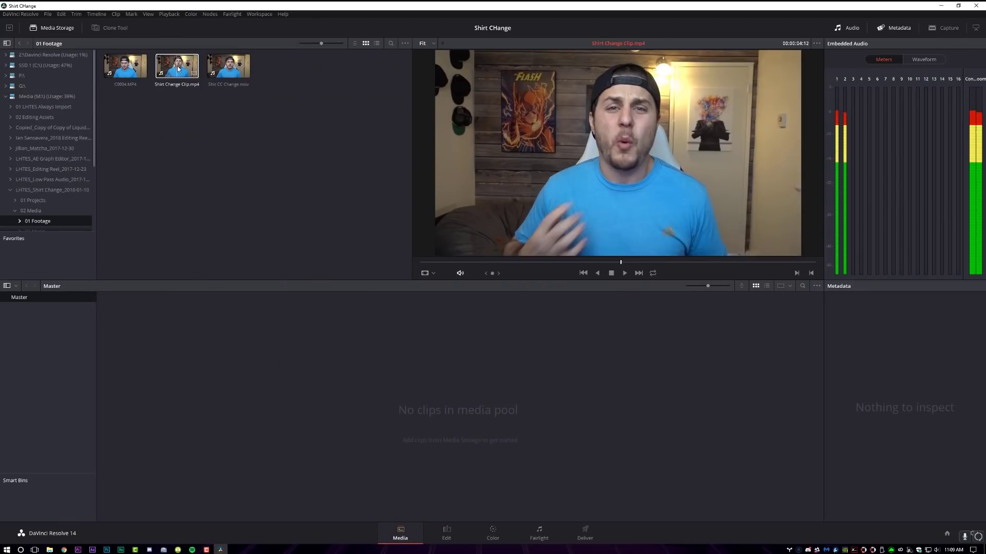
pyautogui.click(177, 68)
pyautogui.rightClick(171, 69)
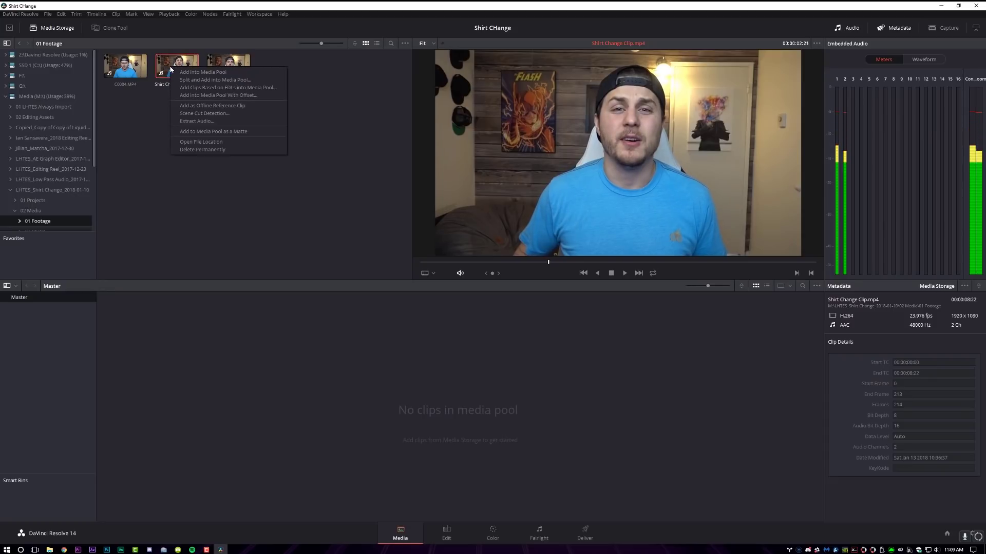
pyautogui.click(185, 72)
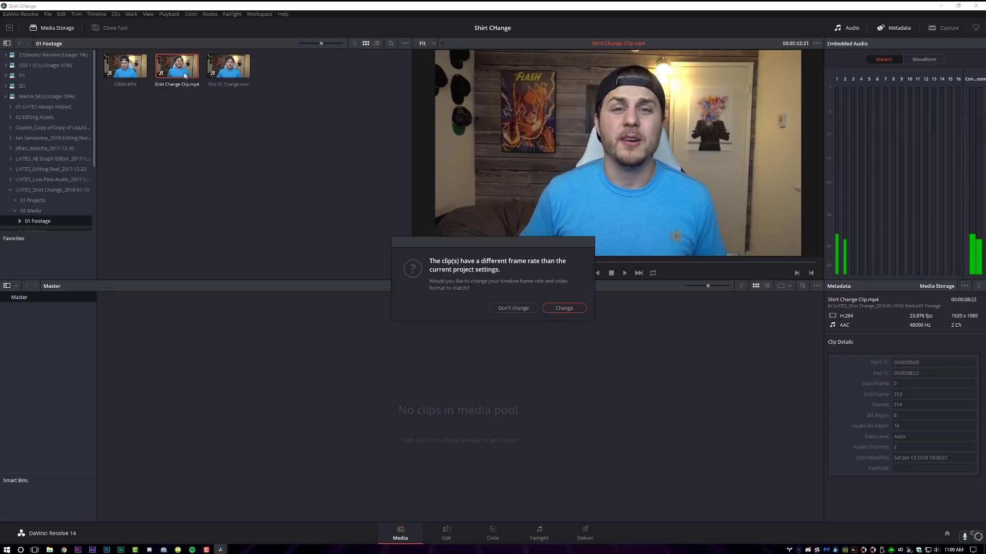
pyautogui.click(564, 308)
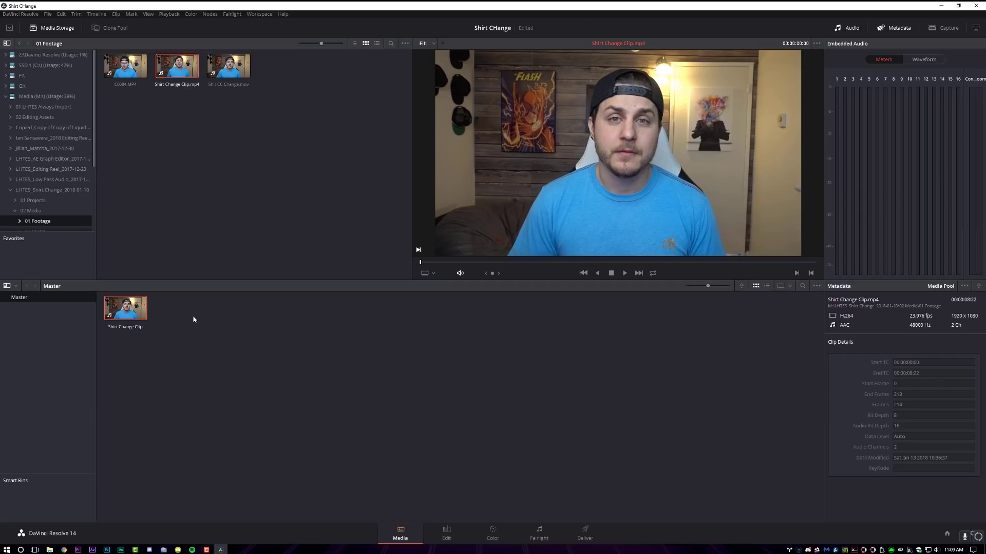
pyautogui.press('space')
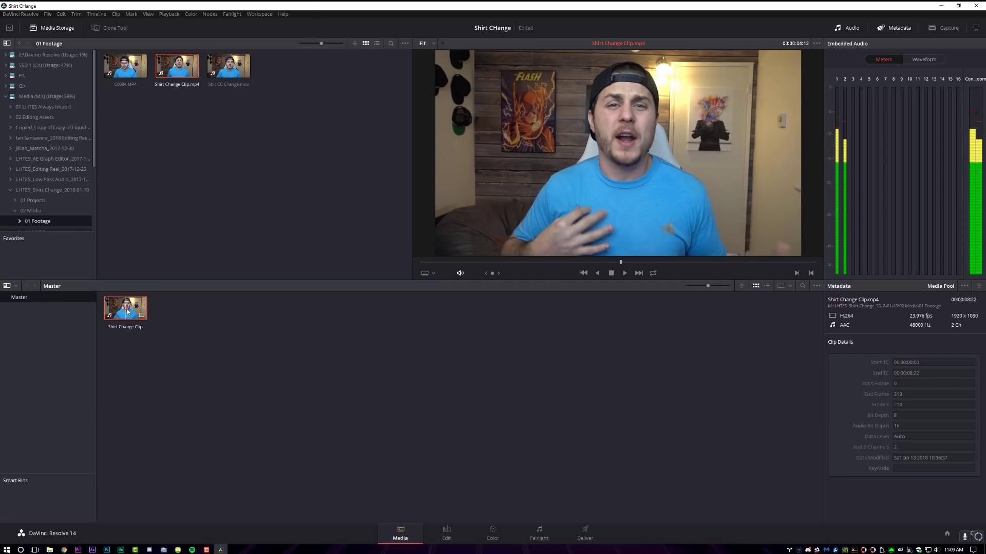
# - Build Timeline 1 from Shirt Change Clip with default settings using New Timeline Using Selected Clips
pyautogui.rightClick(127, 308)
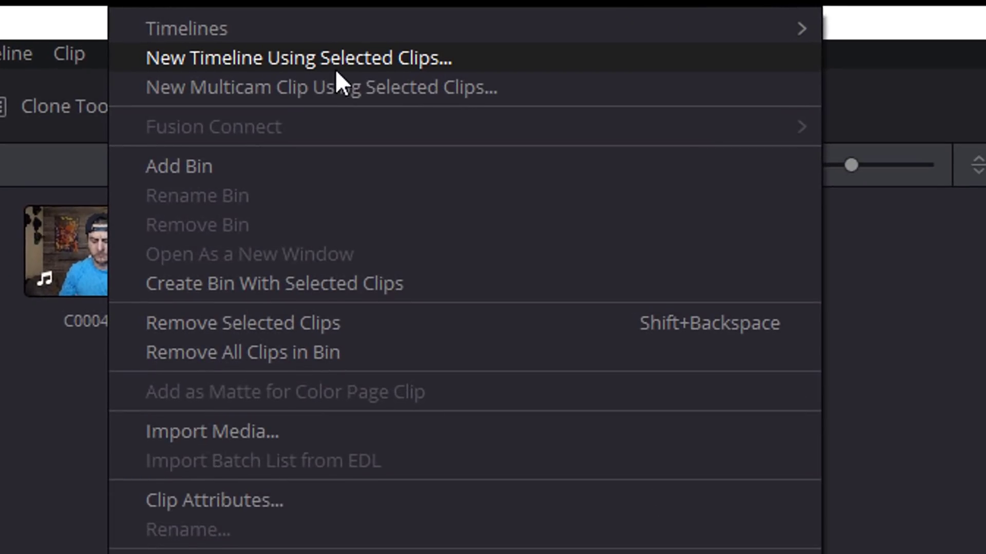
pyautogui.click(349, 61)
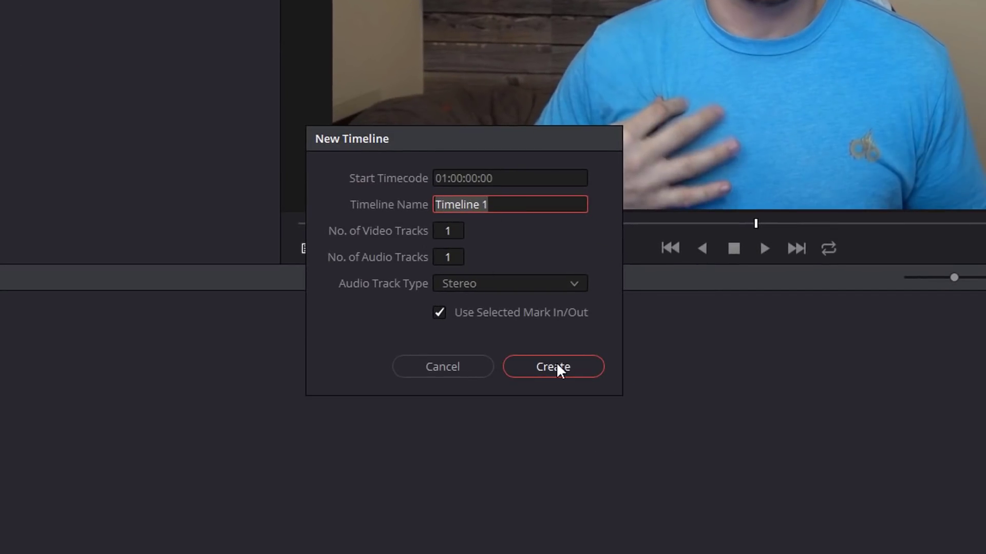
pyautogui.click(554, 364)
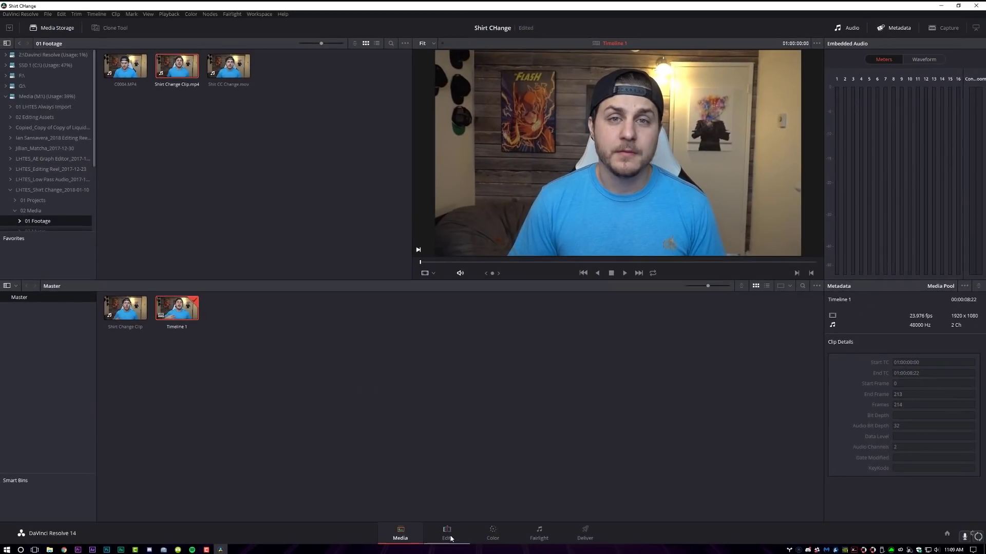
# - With the Blade tool, cut the timeline clip at 01:00:02:09 and 01:00:03:16
pyautogui.click(447, 533)
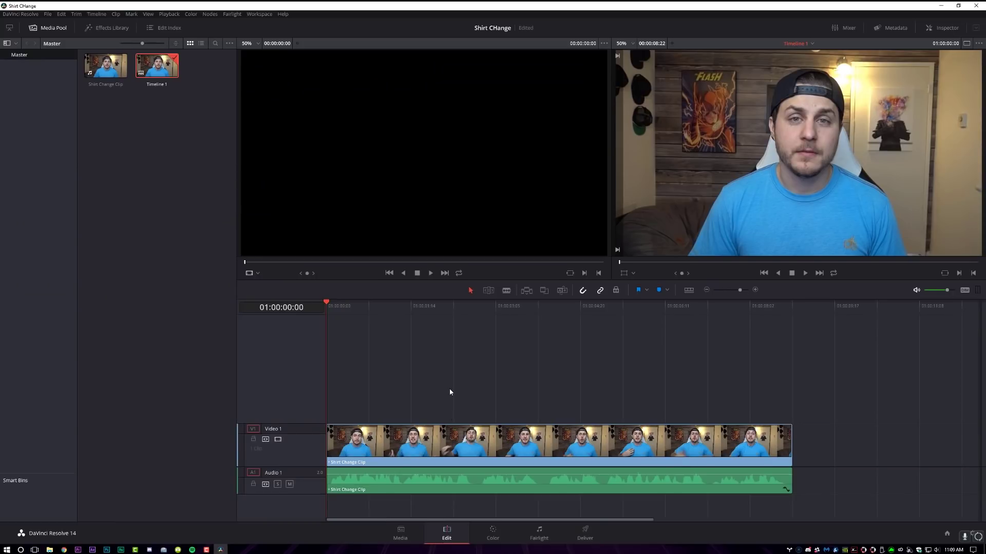
pyautogui.click(506, 291)
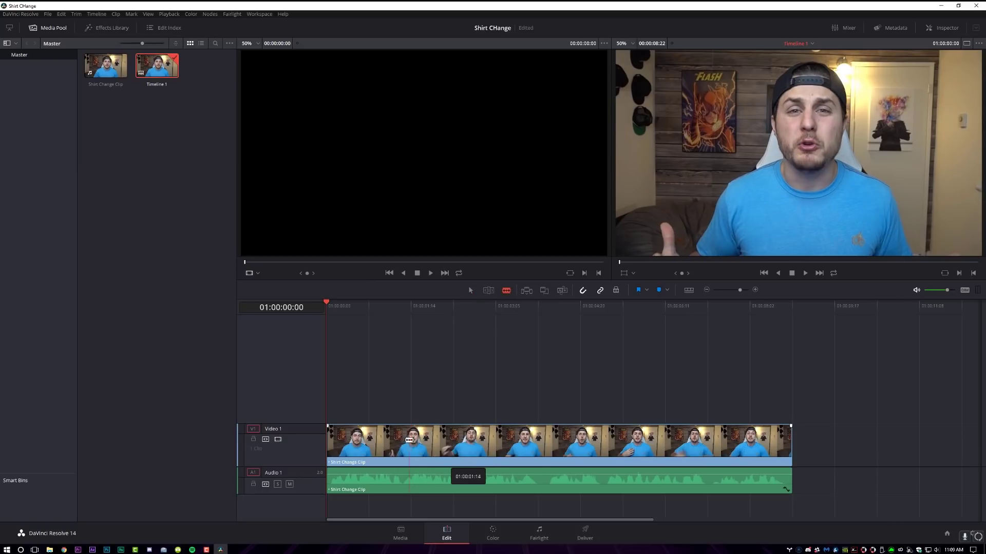
pyautogui.moveTo(348, 309); pyautogui.dragTo(449, 303)
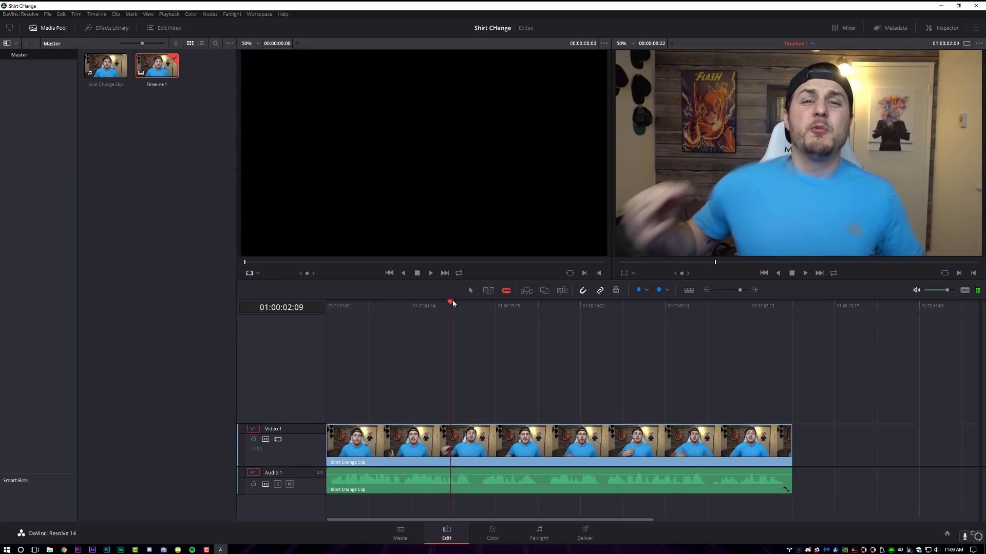
pyautogui.press('Right')
pyautogui.click(451, 437)
pyautogui.moveTo(457, 304); pyautogui.dragTo(519, 302)
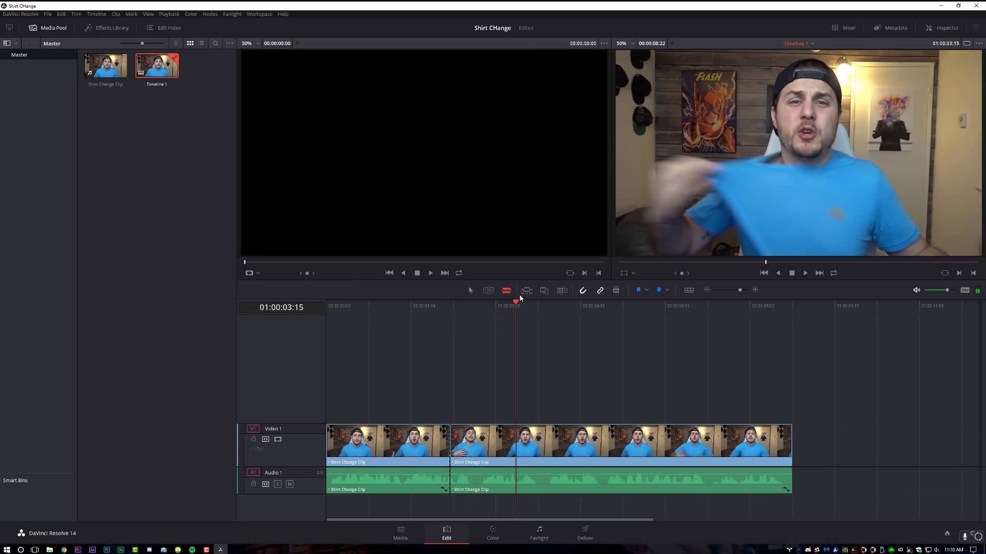
pyautogui.click(518, 437)
# - Make the remaining cuts at 01:00:04:19 and 01:00:05:21, then return to the Selection tool
pyautogui.moveTo(519, 303); pyautogui.dragTo(577, 304)
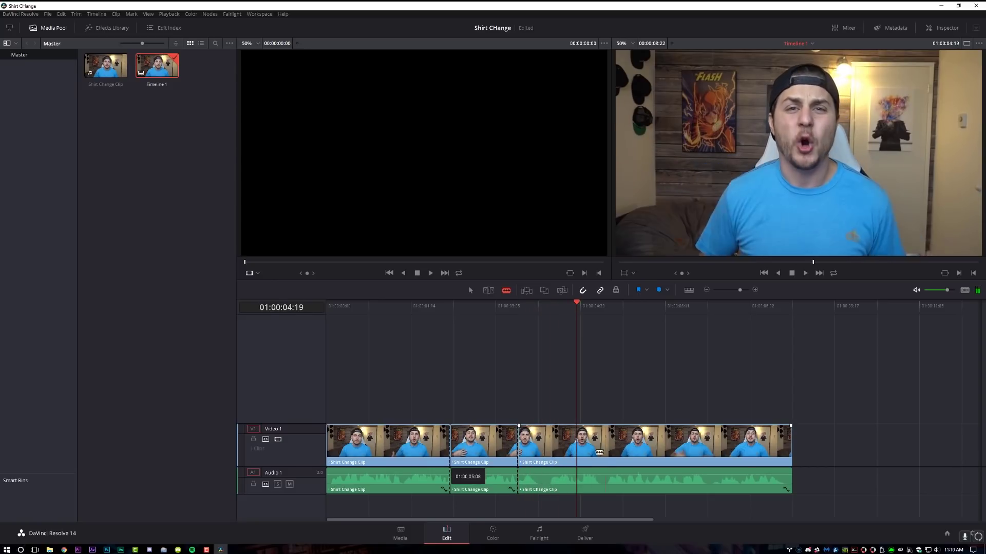
pyautogui.click(577, 435)
pyautogui.press('space')
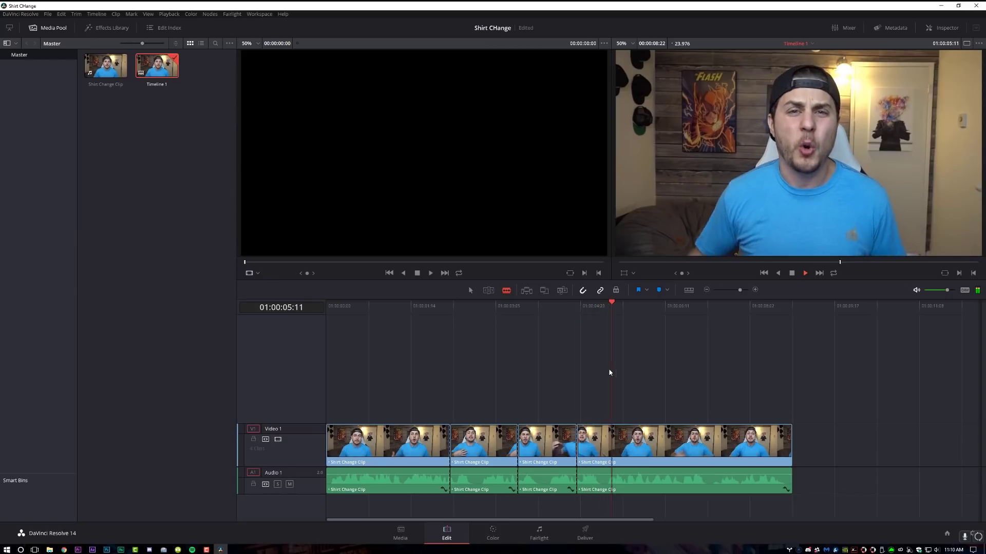
pyautogui.press('space')
pyautogui.press('Left')
pyautogui.press('Left')
pyautogui.press('Right')
pyautogui.press('Left')
pyautogui.click(635, 438)
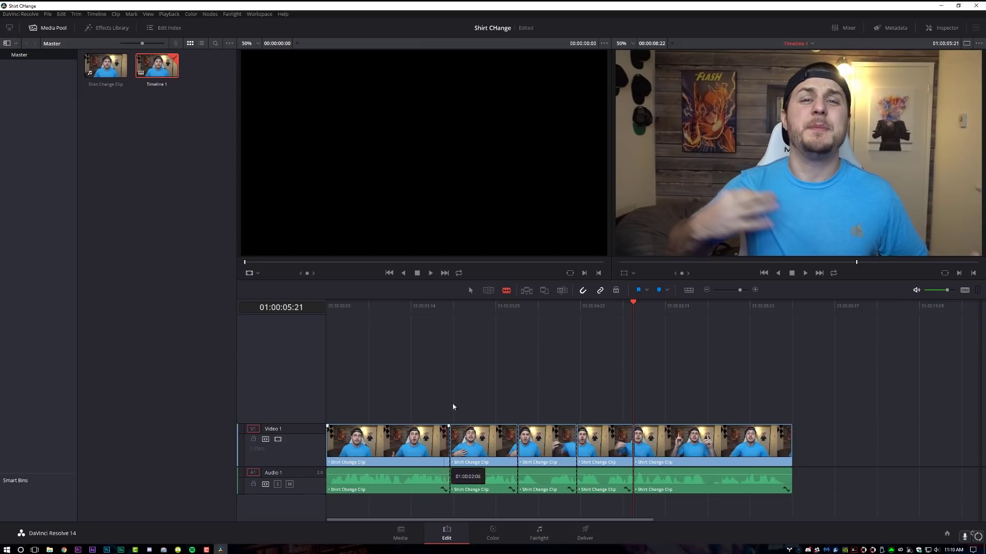
pyautogui.click(471, 291)
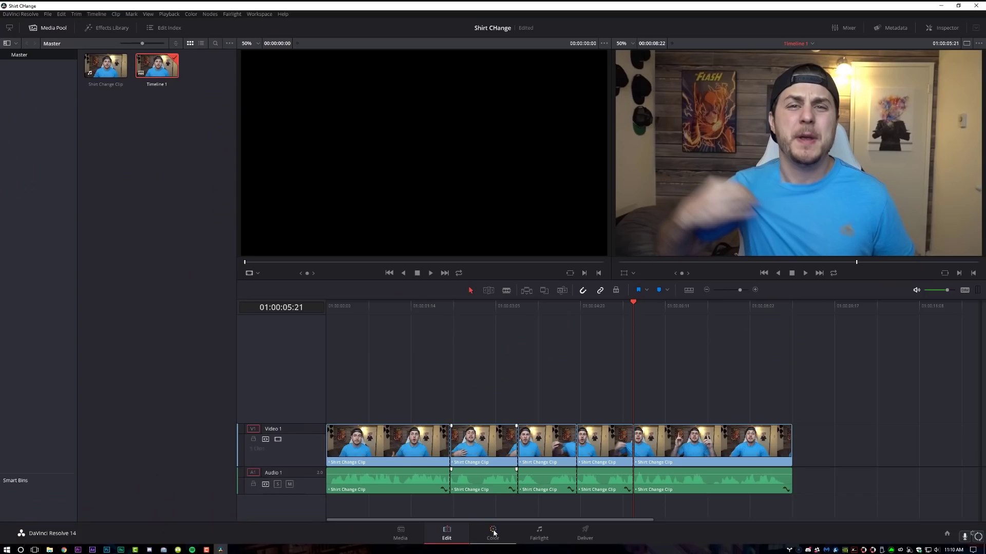
# - On the Color page, select clip 01 and add a serial corrector node after node 01
pyautogui.click(493, 533)
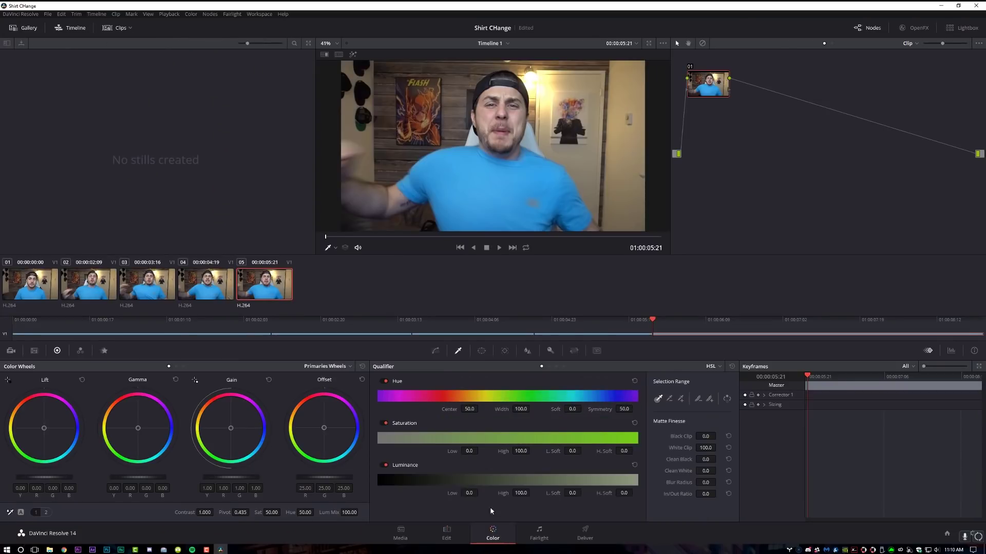
pyautogui.click(34, 286)
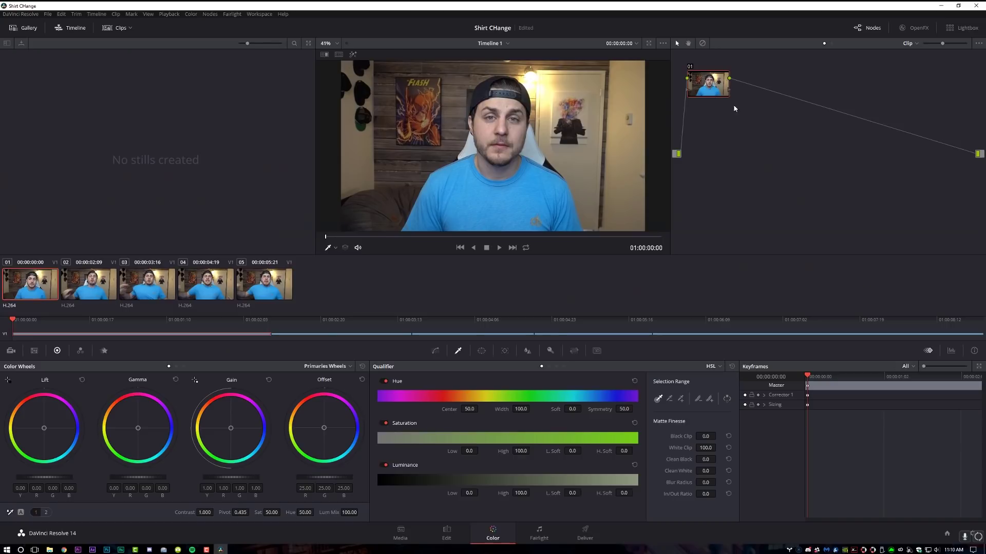
pyautogui.hotkey('alt', 's')
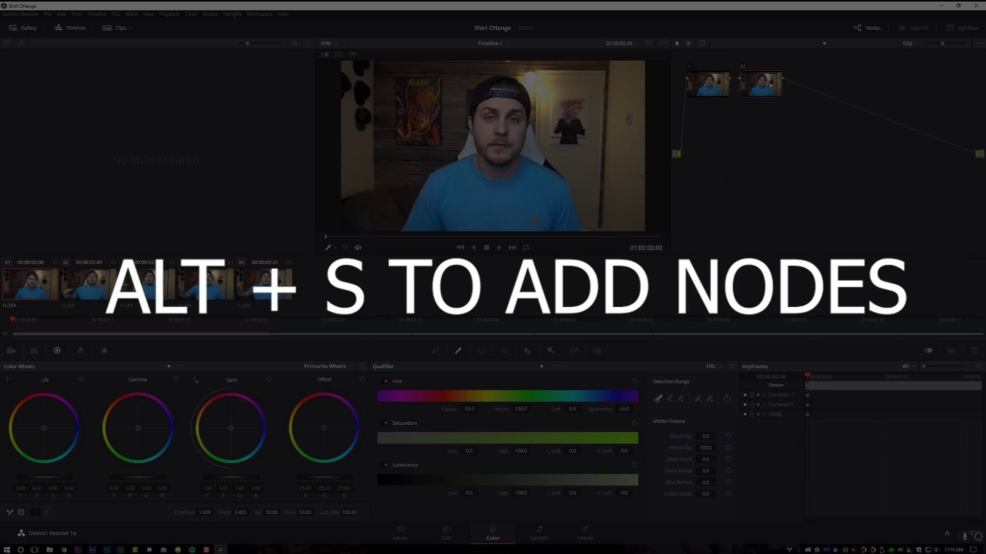
pyautogui.hotkey('alt', 's')
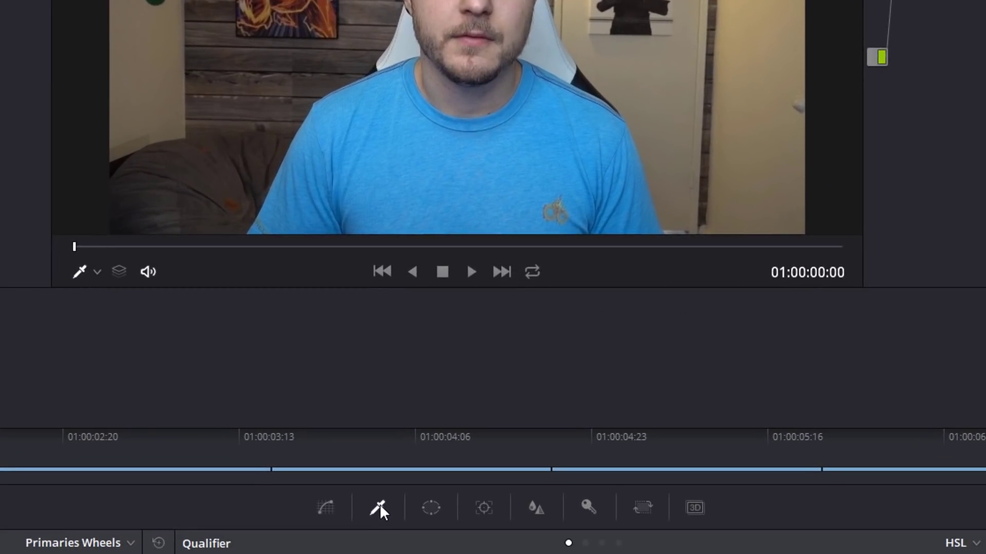
# - Key the blue shirt with the qualifier picker in node 02 and view it in Highlight mode
pyautogui.click(427, 163)
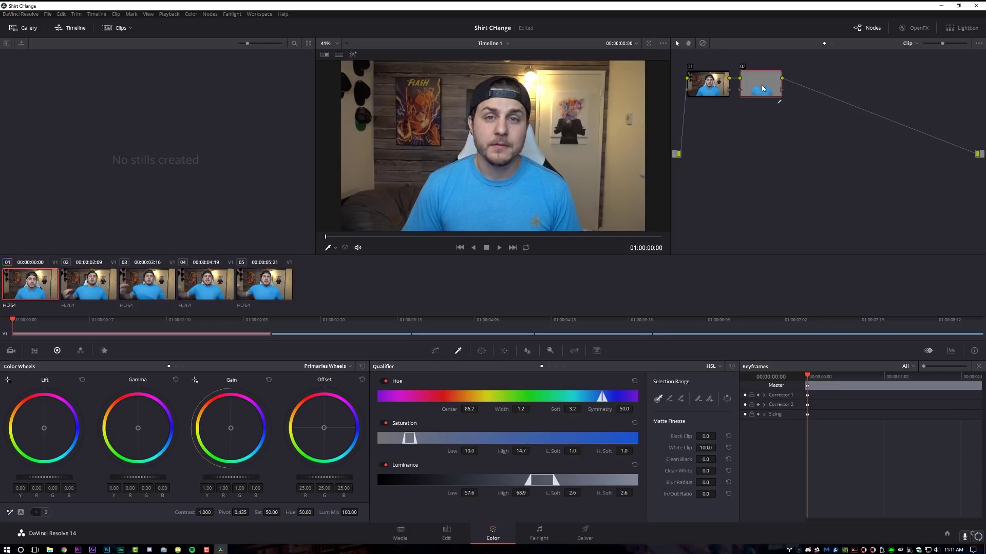
pyautogui.hotkey('shift', 'h')
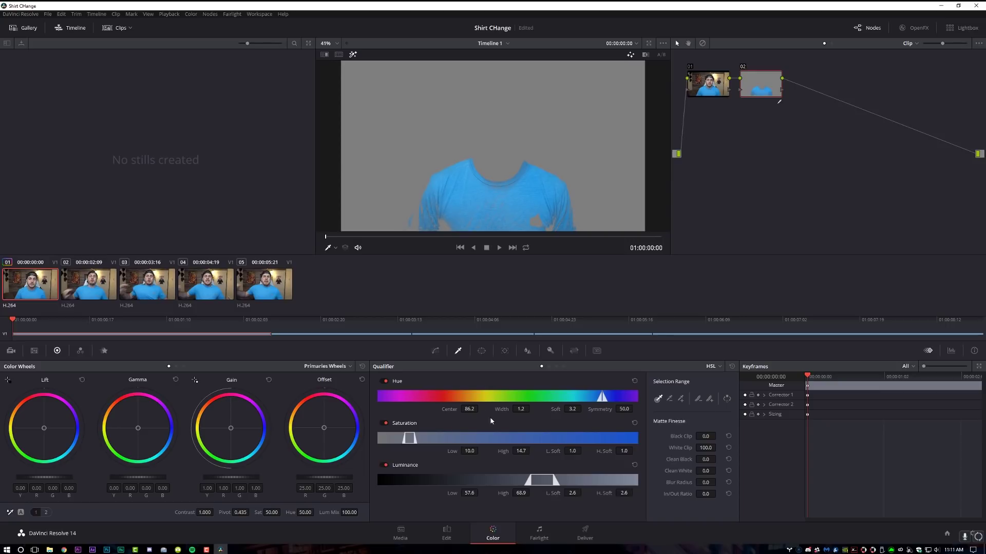
# - Widen the hue range and tune the saturation range, softness starting at 0, to exclude the collar
pyautogui.moveTo(518, 410); pyautogui.dragTo(503, 426)
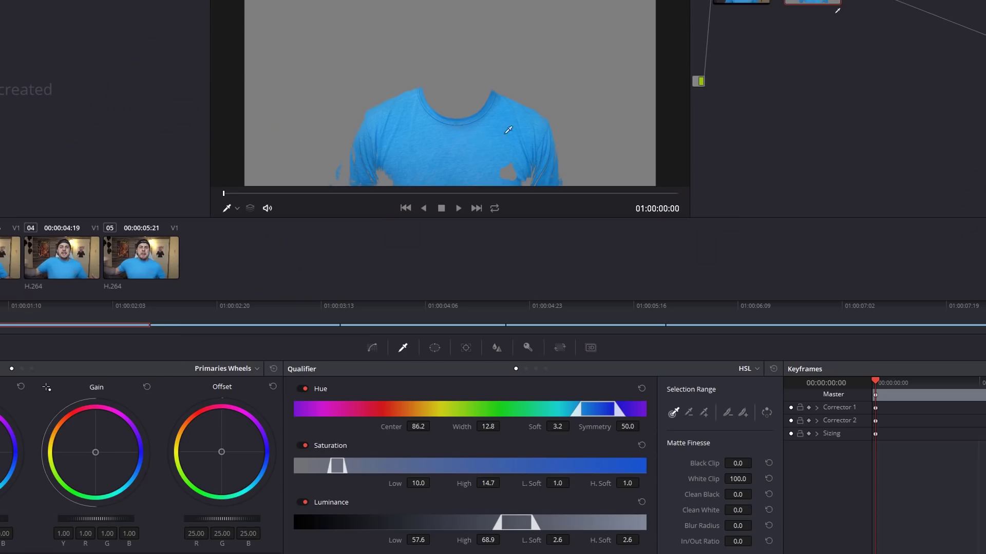
pyautogui.moveTo(418, 484)
pyautogui.mouseDown()
pyautogui.moveTo(396, 483)
pyautogui.moveTo(422, 482)
pyautogui.mouseUp()
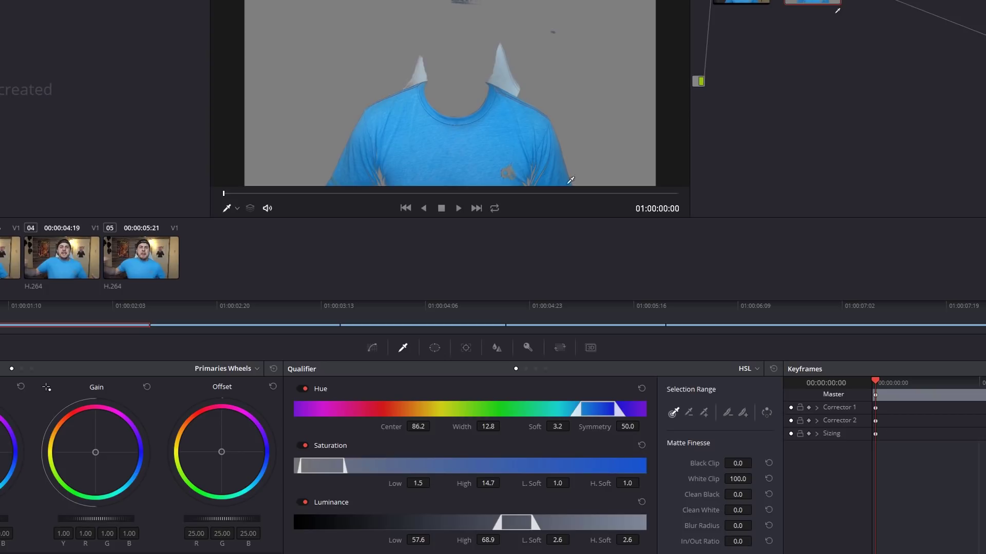
pyautogui.doubleClick(558, 483)
pyautogui.write('0')
pyautogui.press('Return')
pyautogui.moveTo(572, 483); pyautogui.dragTo(572, 483)
pyautogui.moveTo(433, 482); pyautogui.dragTo(433, 483)
pyautogui.moveTo(503, 484); pyautogui.dragTo(502, 484)
# - Widen the luminance range and set Clean Black 26.0 and Clean White 25.0 to fill the logo
pyautogui.moveTo(433, 540); pyautogui.dragTo(433, 540)
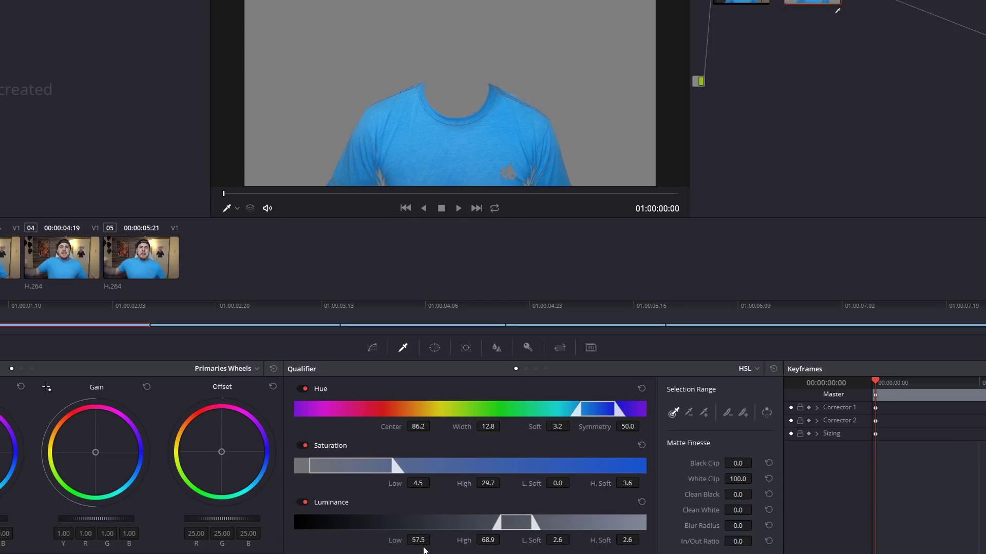
pyautogui.moveTo(418, 541); pyautogui.dragTo(405, 540)
pyautogui.moveTo(488, 540); pyautogui.dragTo(501, 540)
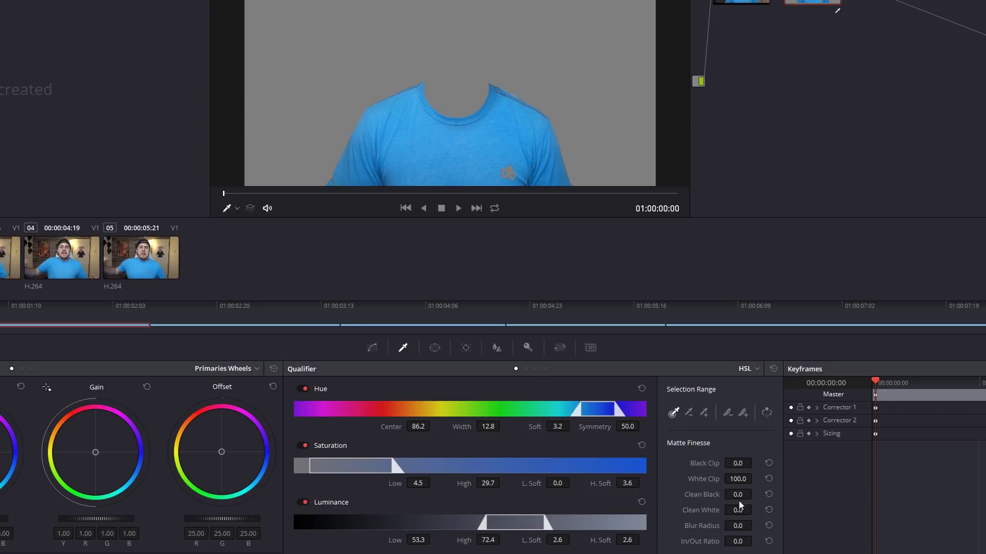
pyautogui.moveTo(753, 495)
pyautogui.mouseDown()
pyautogui.moveTo(790, 495)
pyautogui.moveTo(754, 494)
pyautogui.moveTo(755, 509)
pyautogui.mouseUp()
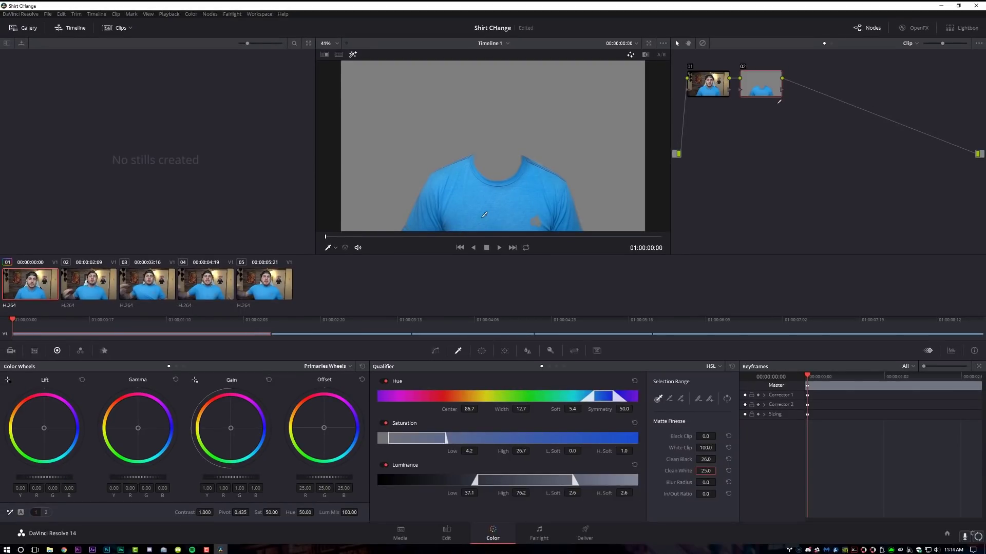
# - Turn off Highlight mode and grab a still of the shirt-key grade into the gallery
pyautogui.hotkey('shift', 'h')
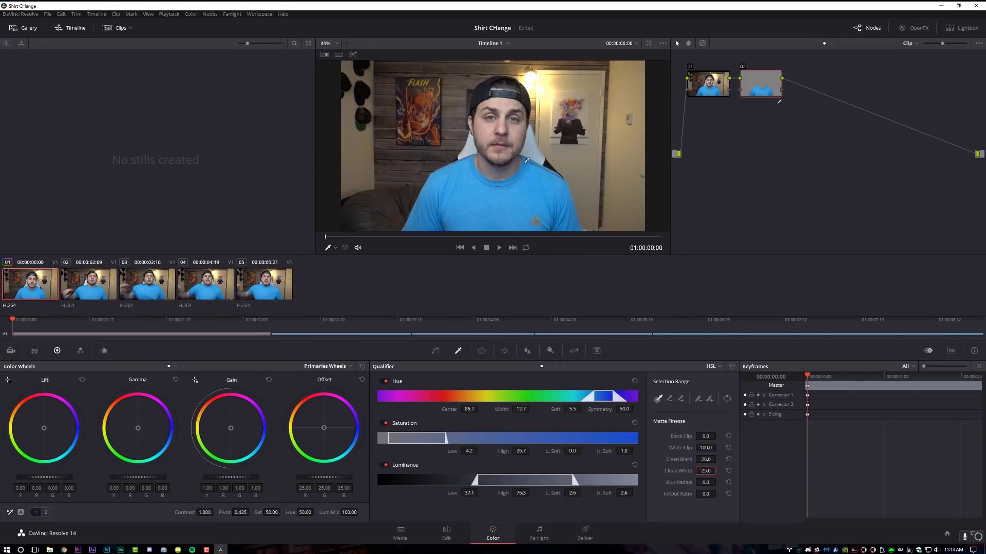
pyautogui.rightClick(475, 117)
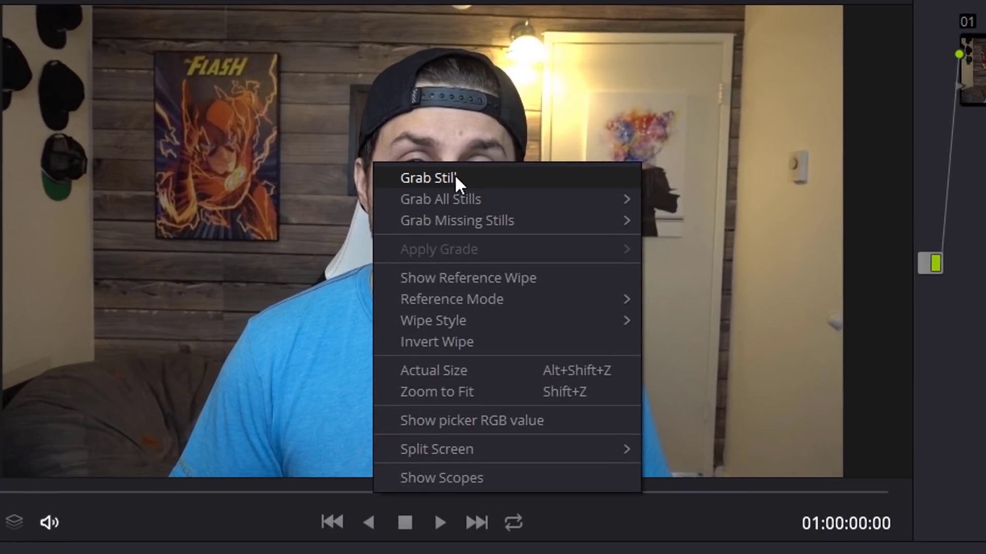
pyautogui.click(455, 175)
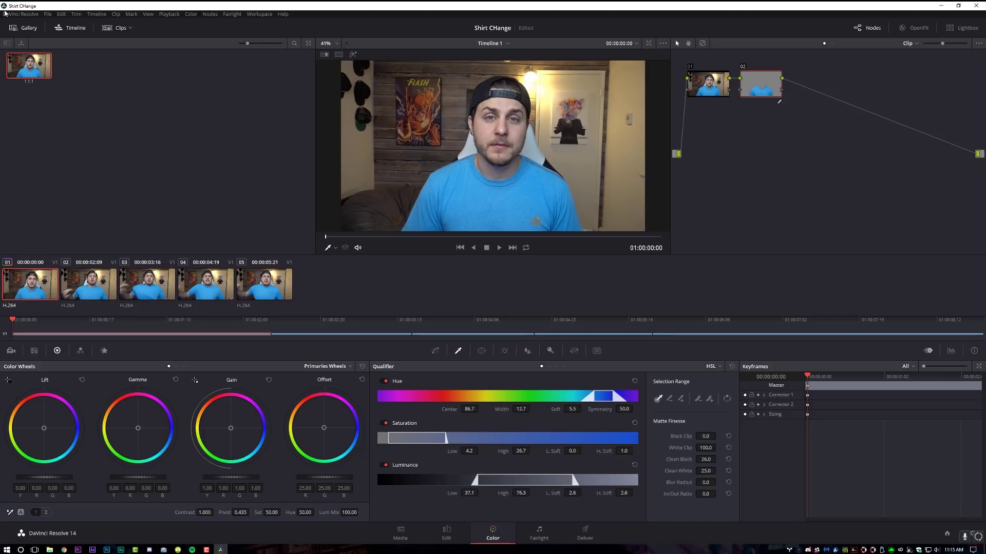
# - Apply the saved gallery still's shirt-key grade to clip 02, then check it in Highlight and playback
pyautogui.click(95, 282)
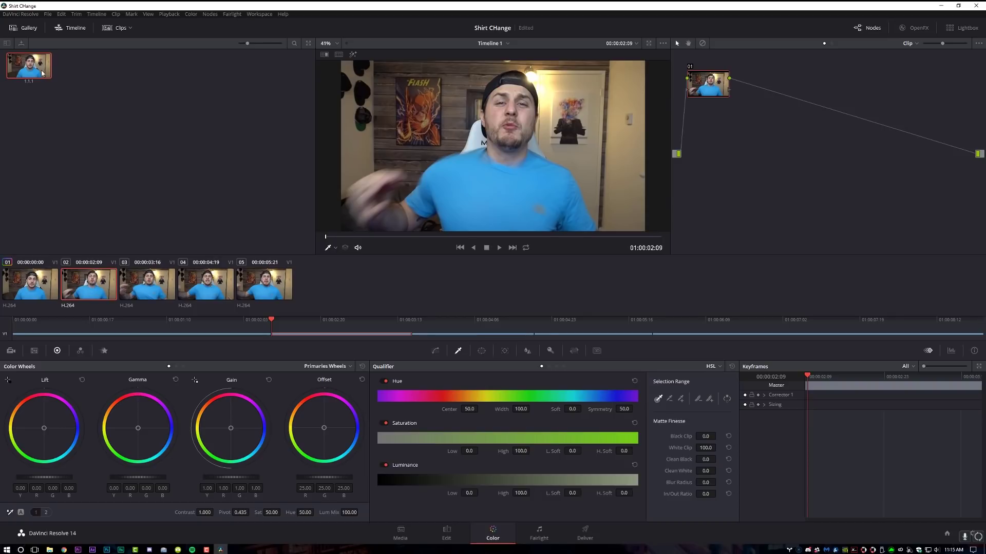
pyautogui.moveTo(200, 87); pyautogui.dragTo(719, 92)
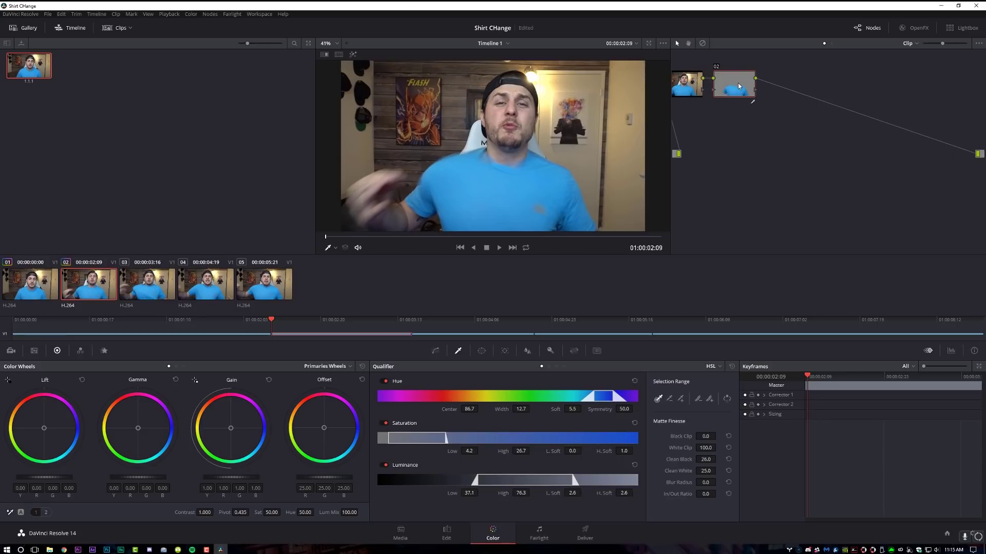
pyautogui.hotkey('shift', 'h')
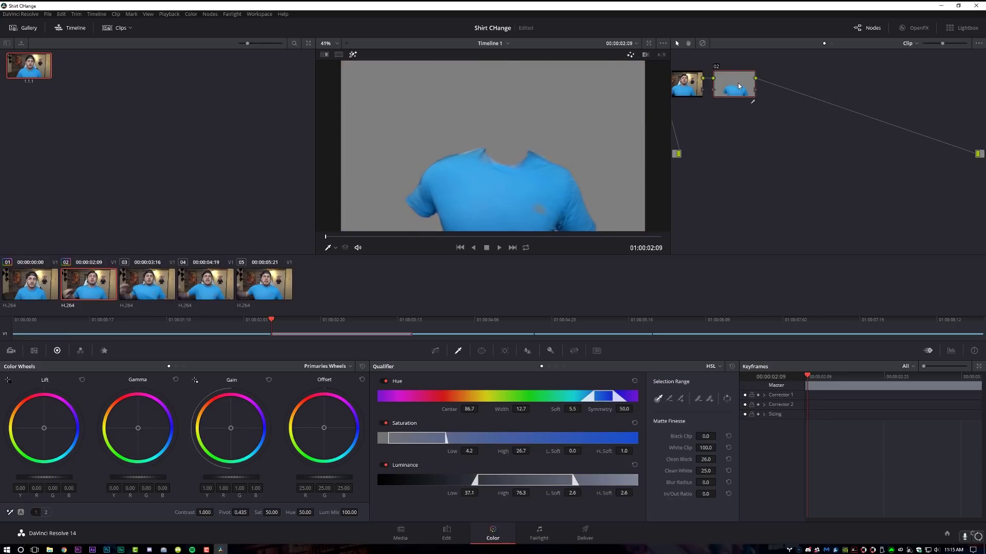
pyautogui.hotkey('shift', 'h')
pyautogui.press('space')
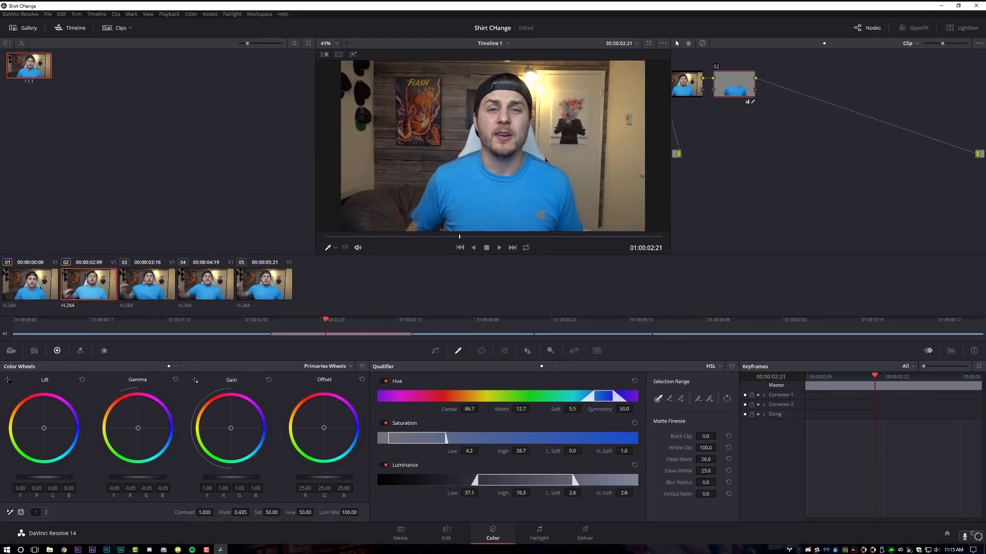
# - Lower the Gamma and Gain masters and push both wheels toward red to deepen clip 2's shirt
pyautogui.moveTo(138, 477); pyautogui.dragTo(174, 480)
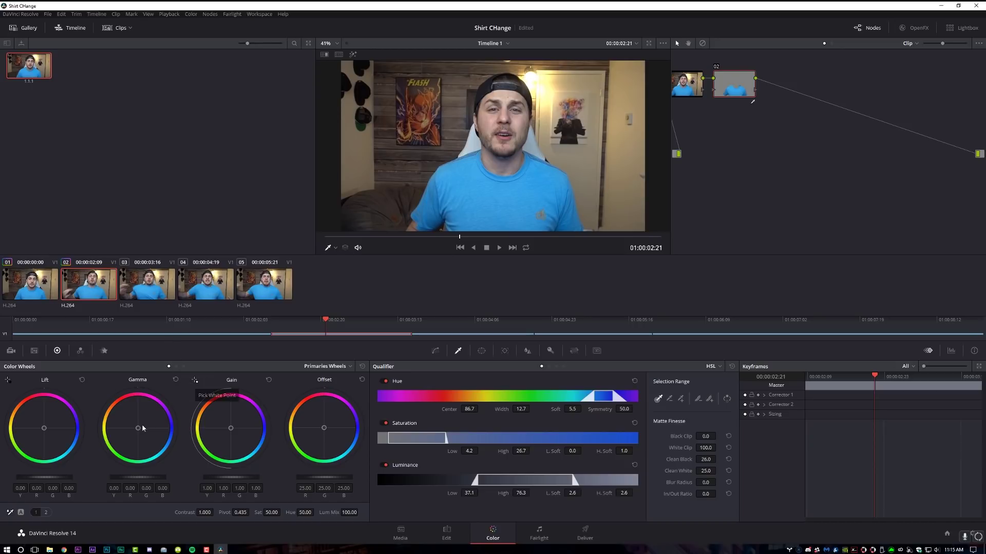
pyautogui.moveTo(138, 429); pyautogui.dragTo(130, 412)
pyautogui.moveTo(231, 430); pyautogui.dragTo(225, 405)
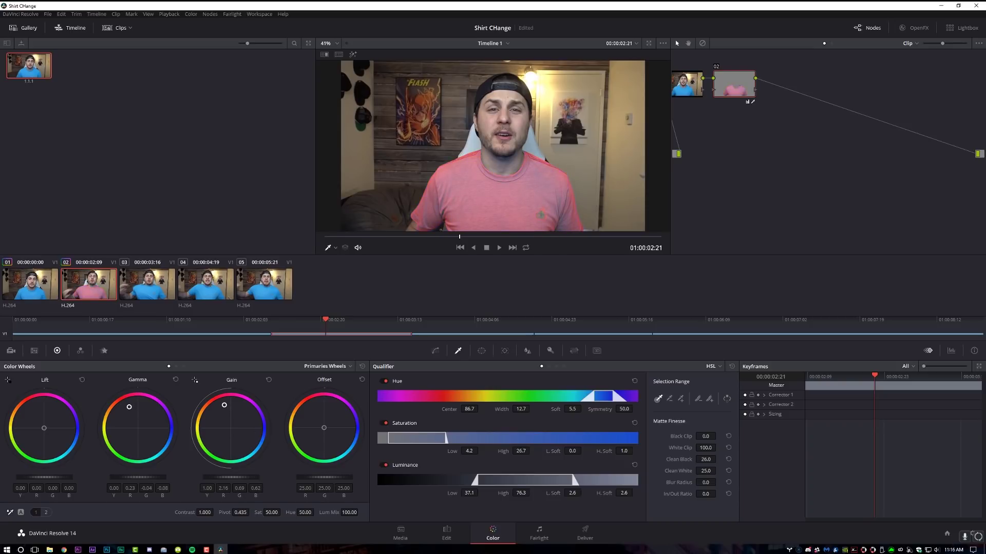
pyautogui.moveTo(148, 479); pyautogui.dragTo(134, 479)
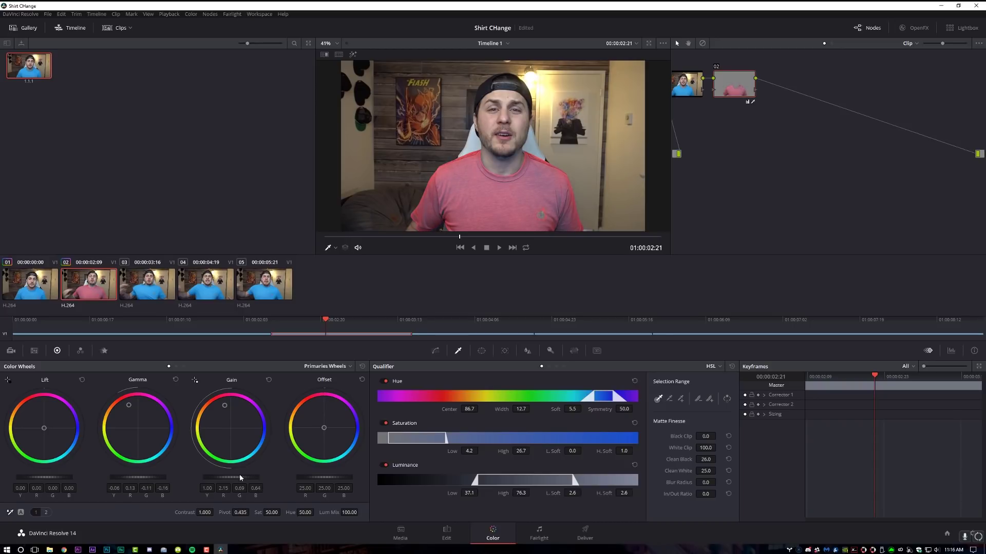
pyautogui.moveTo(239, 478); pyautogui.dragTo(231, 479)
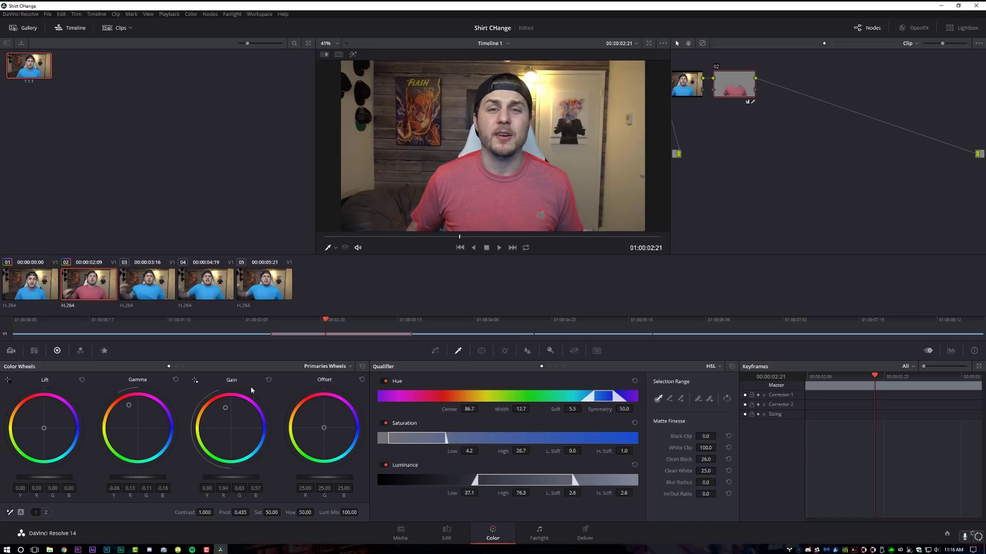
pyautogui.moveTo(229, 404); pyautogui.dragTo(229, 400)
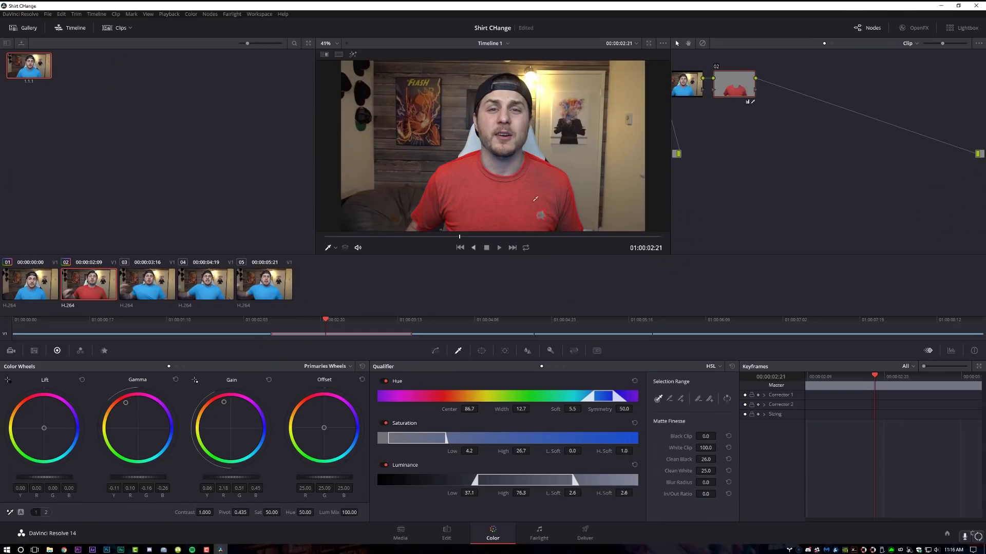
# - Paste the saved shirt grade onto clip 03, tint Gamma and Gain toward green, and lower Gain
pyautogui.click(157, 293)
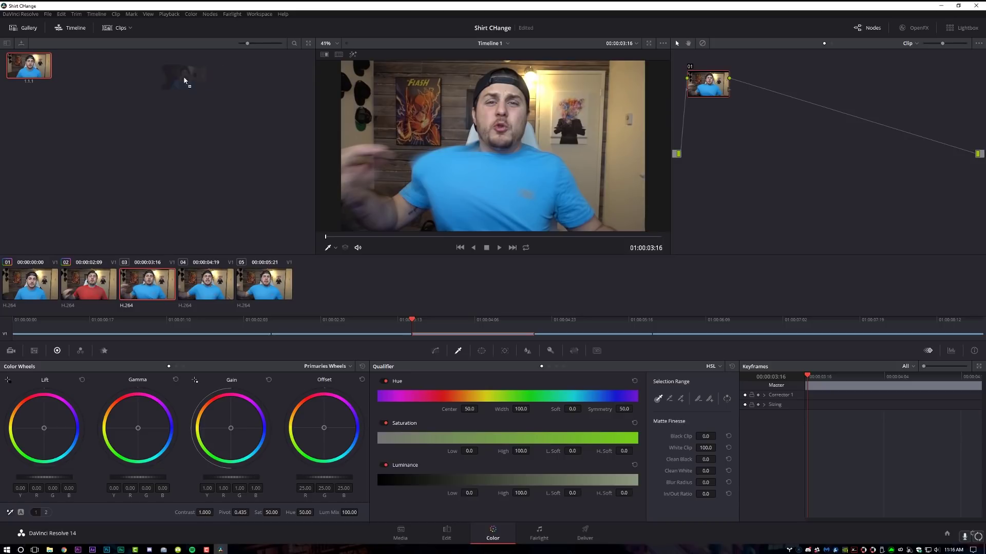
pyautogui.hotkey('ctrl', 'v')
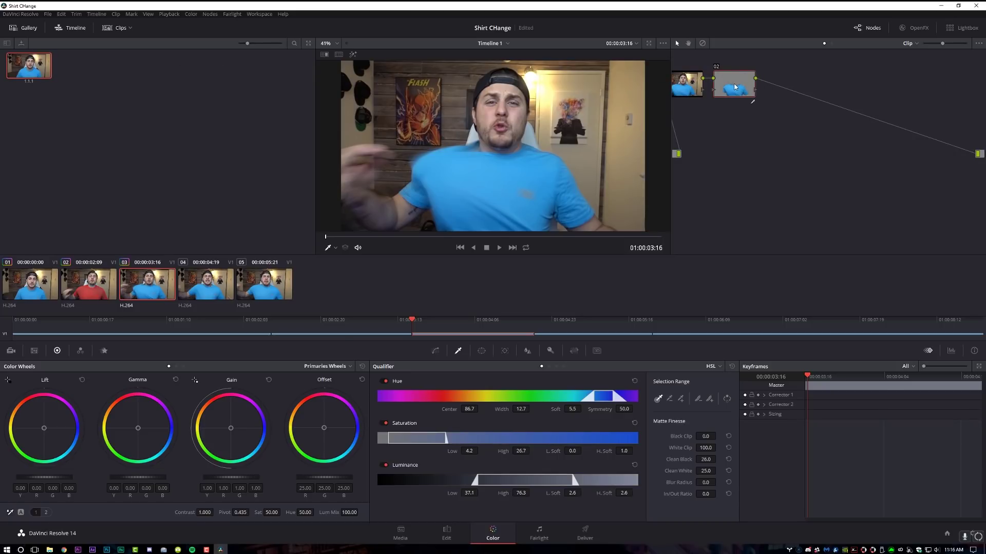
pyautogui.moveTo(138, 431); pyautogui.dragTo(129, 443)
pyautogui.moveTo(232, 432); pyautogui.dragTo(225, 438)
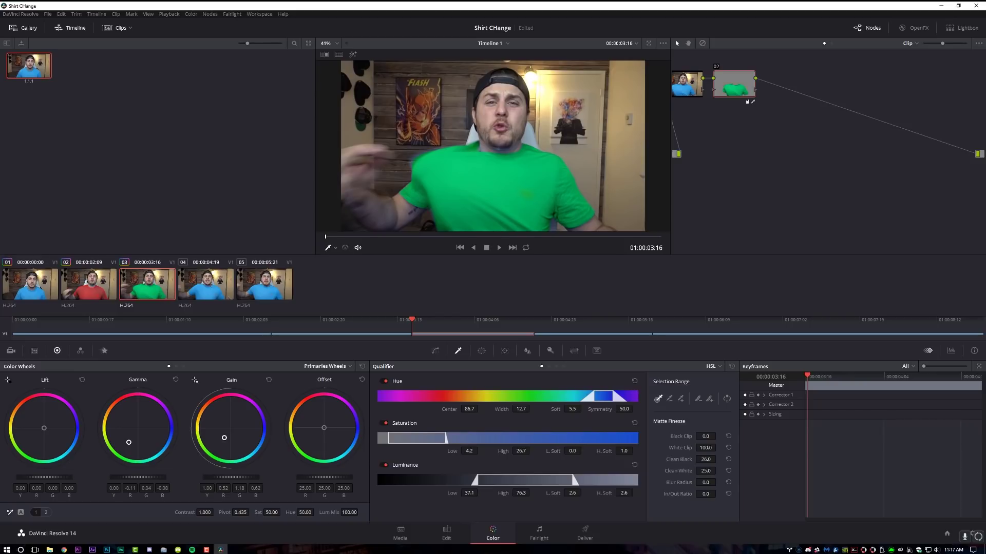
pyautogui.moveTo(237, 479); pyautogui.dragTo(218, 479)
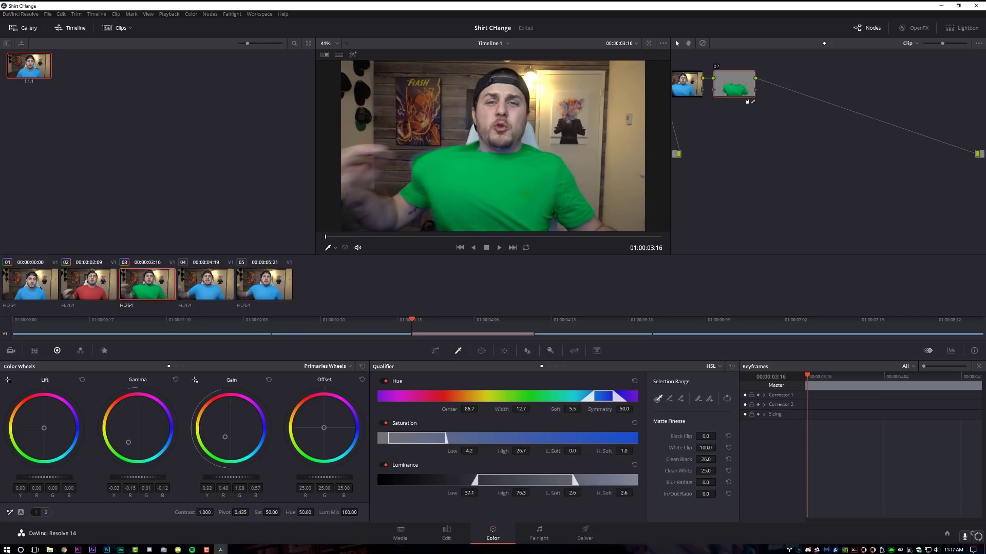
pyautogui.moveTo(361, 238); pyautogui.dragTo(514, 240)
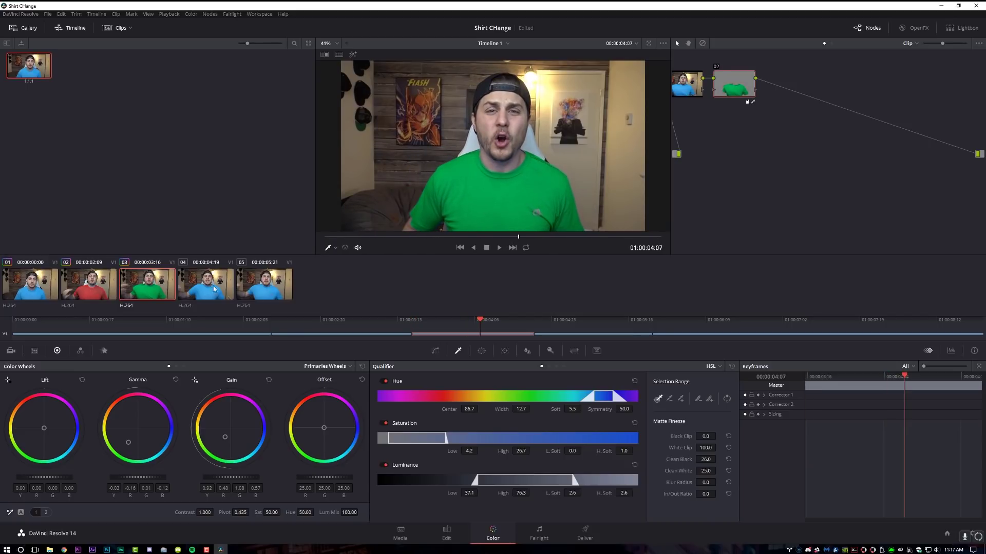
# - Drop the gallery shirt grade onto clip 04, shift its shirt toward orange, then play from clip one
pyautogui.click(214, 289)
pyautogui.moveTo(37, 67); pyautogui.dragTo(739, 90)
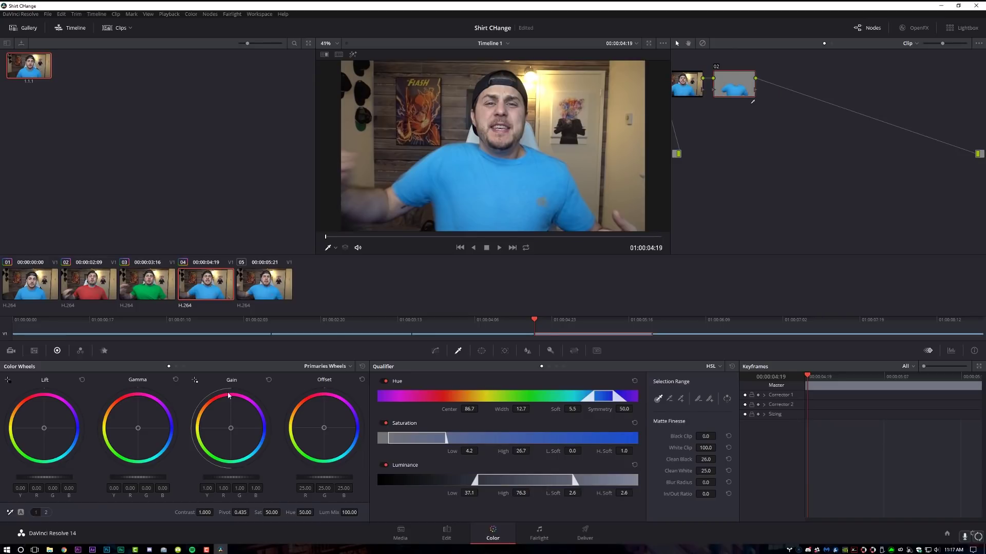
pyautogui.moveTo(137, 427); pyautogui.dragTo(123, 412)
pyautogui.click(34, 296)
pyautogui.press('space')
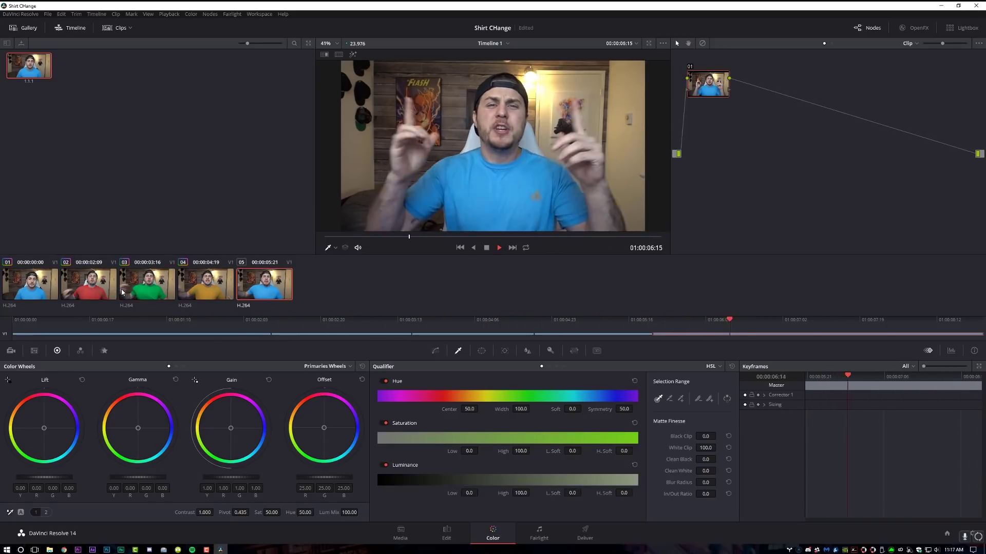
# - Stop playback, zoom in on clip 03's green shirt, and lower the matte's Clean Black
pyautogui.press('space')
pyautogui.click(144, 289)
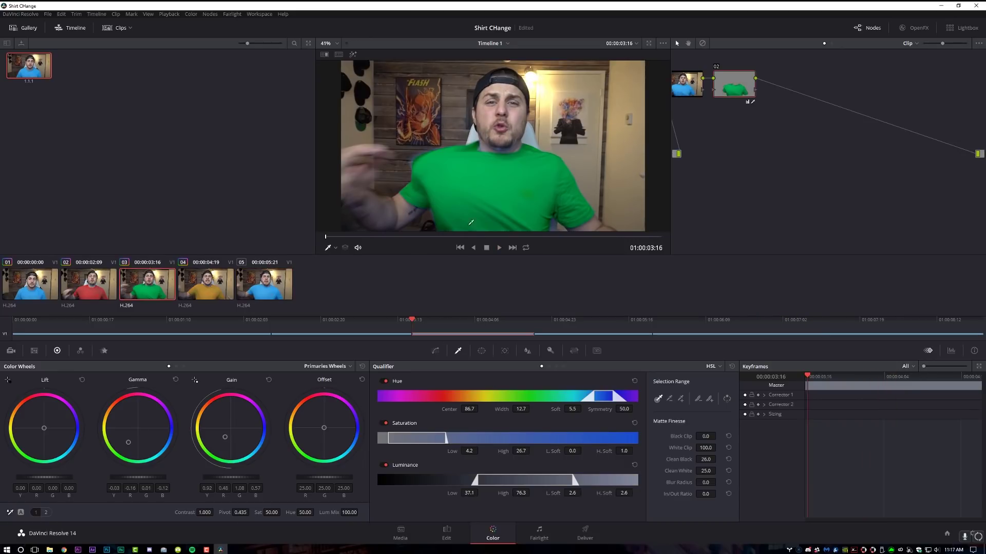
pyautogui.moveTo(391, 238); pyautogui.dragTo(544, 237)
pyautogui.scroll(4, 595, 159)
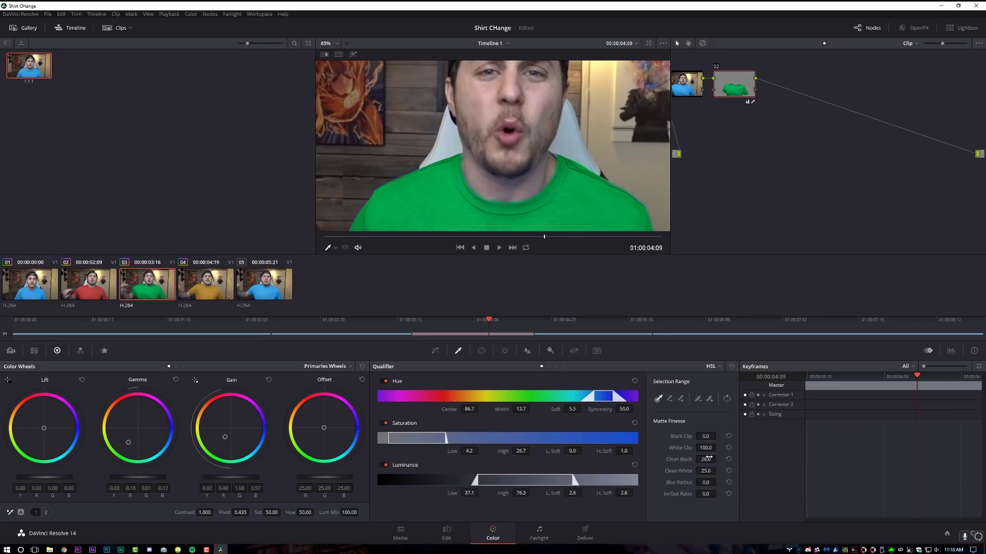
pyautogui.moveTo(718, 460); pyautogui.dragTo(668, 456)
pyautogui.scroll(-5, 450, 194)
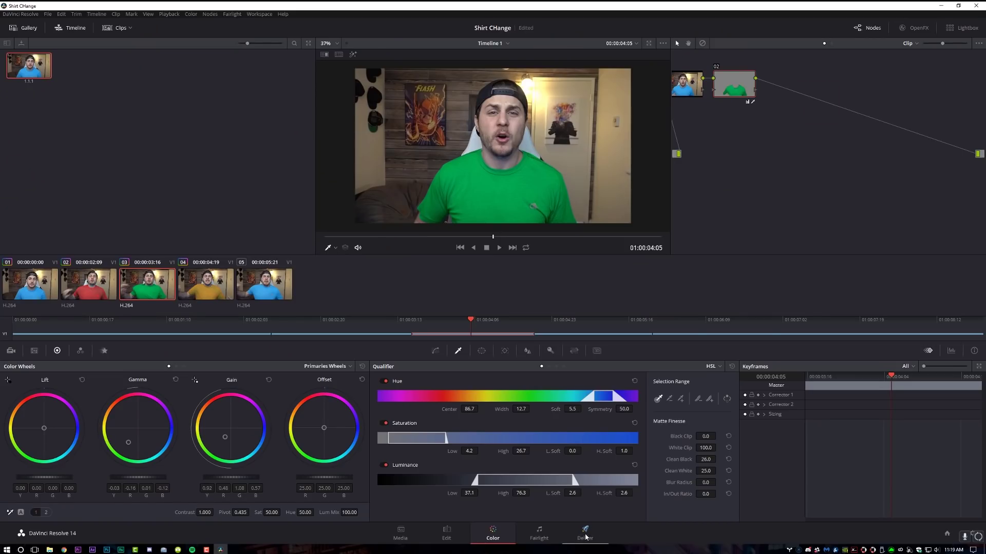
# - Switch to the Deliver page and scroll to the QuickTime DNxHR 444 12-bit 1920x1080 settings
pyautogui.click(585, 534)
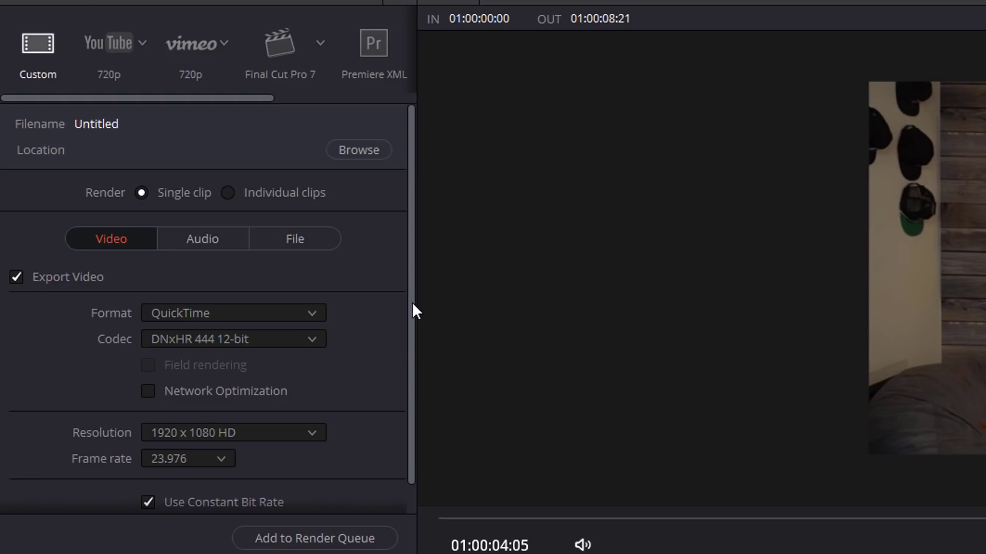
pyautogui.moveTo(412, 304); pyautogui.dragTo(414, 344)
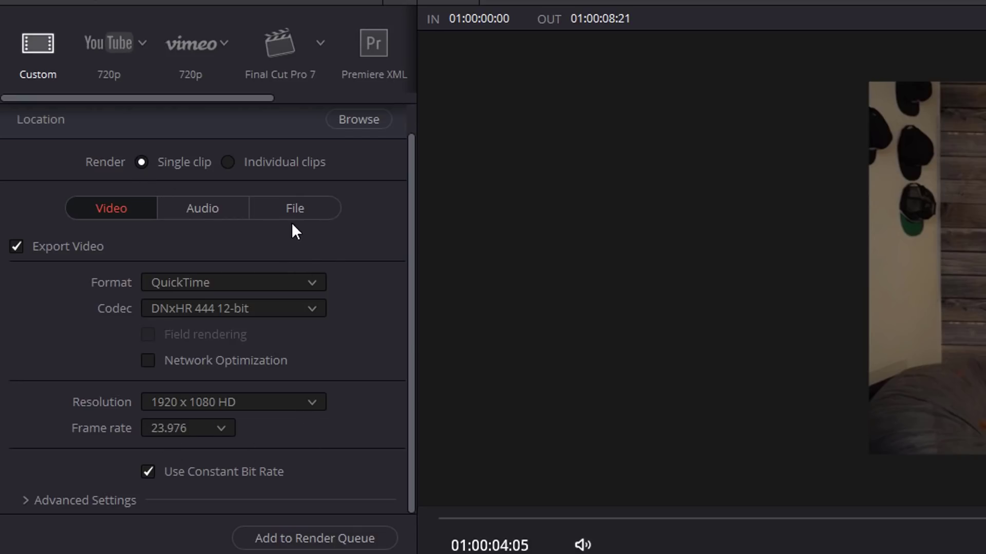
# - Set the custom output file name to 'Shirt CHange CC'
pyautogui.click(300, 211)
pyautogui.click(189, 287)
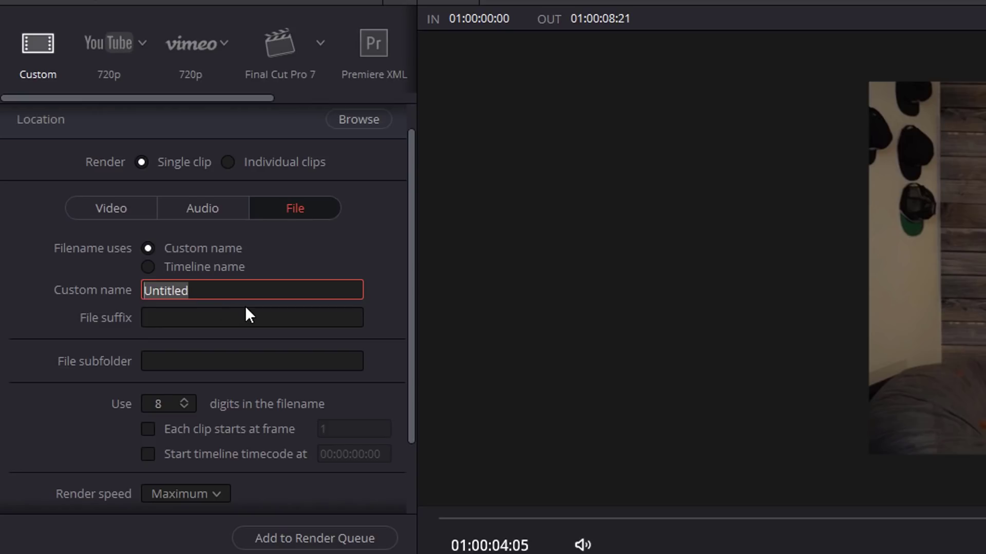
pyautogui.write('Shirt ')
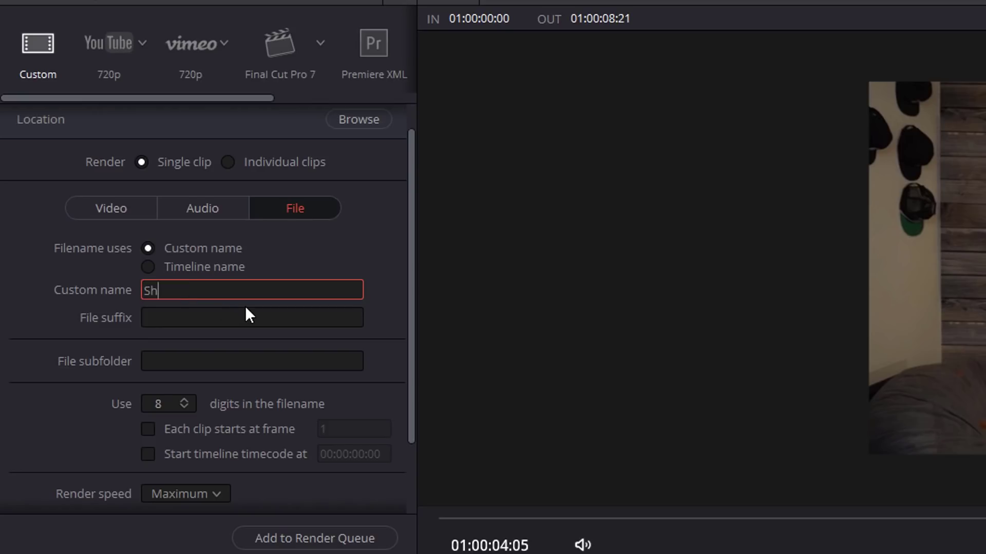
pyautogui.write('CHange CC')
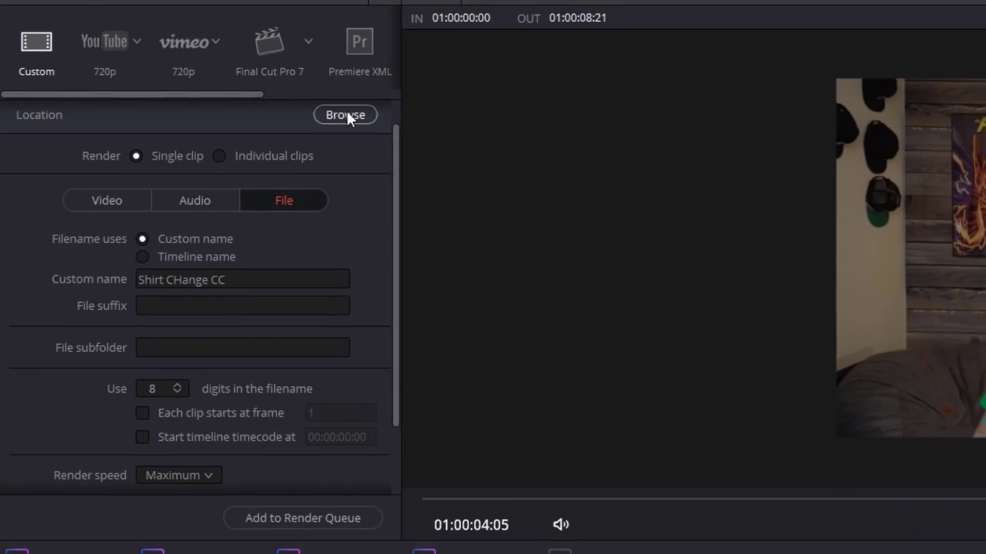
# - Set the destination to M:\LHTES_Shirt Change\02 Media\01 Footage, queue the job and start rendering
pyautogui.click(357, 117)
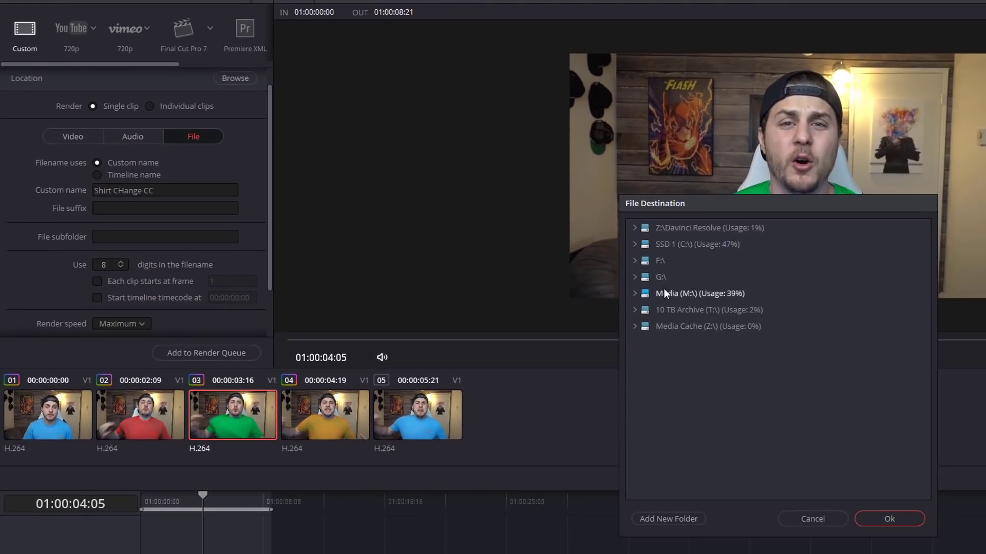
pyautogui.click(694, 294)
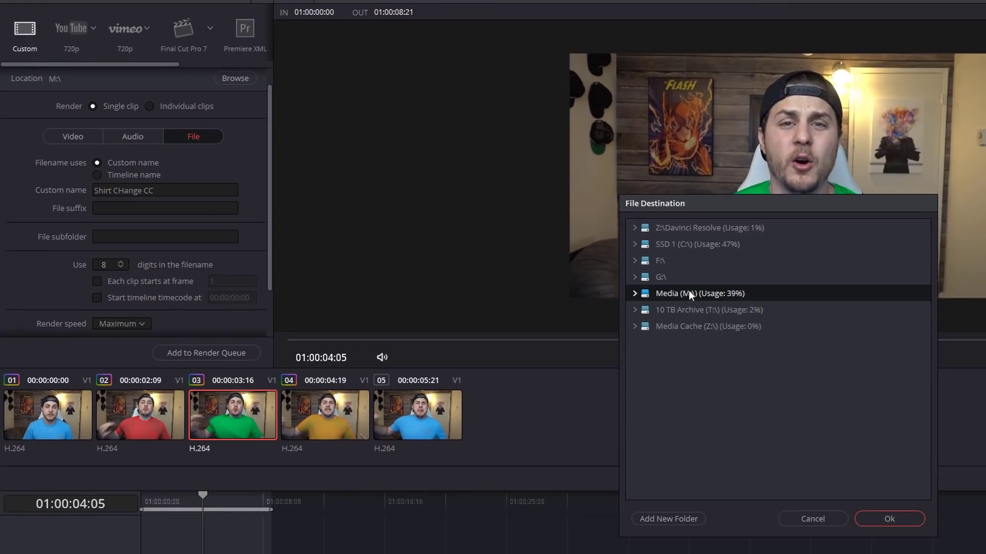
pyautogui.doubleClick(688, 290)
pyautogui.doubleClick(719, 442)
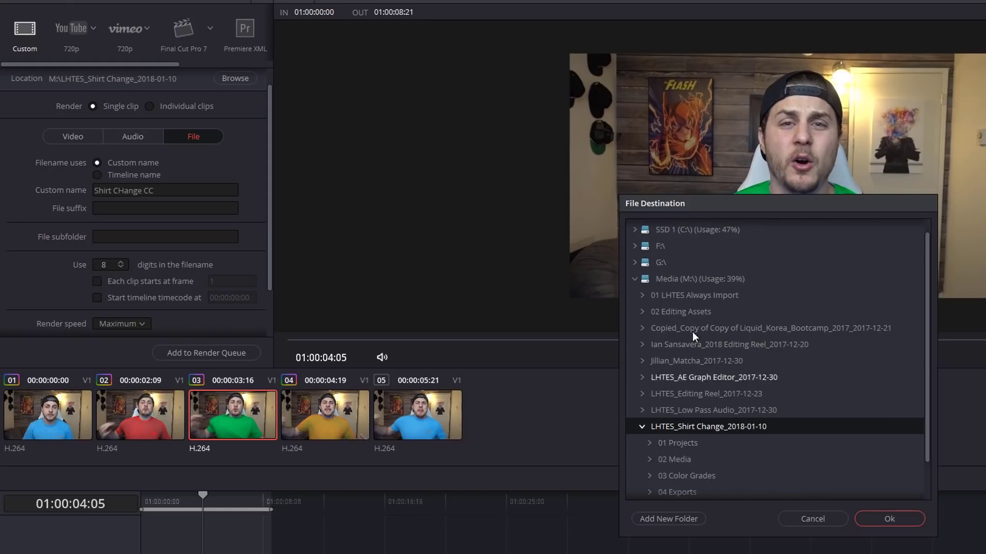
pyautogui.doubleClick(688, 458)
pyautogui.doubleClick(690, 475)
pyautogui.click(890, 520)
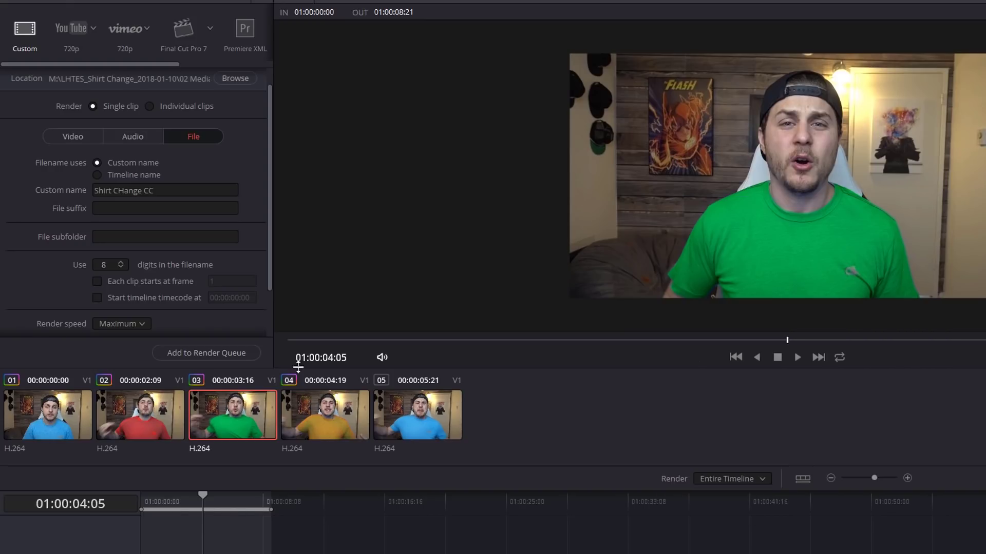
pyautogui.click(208, 355)
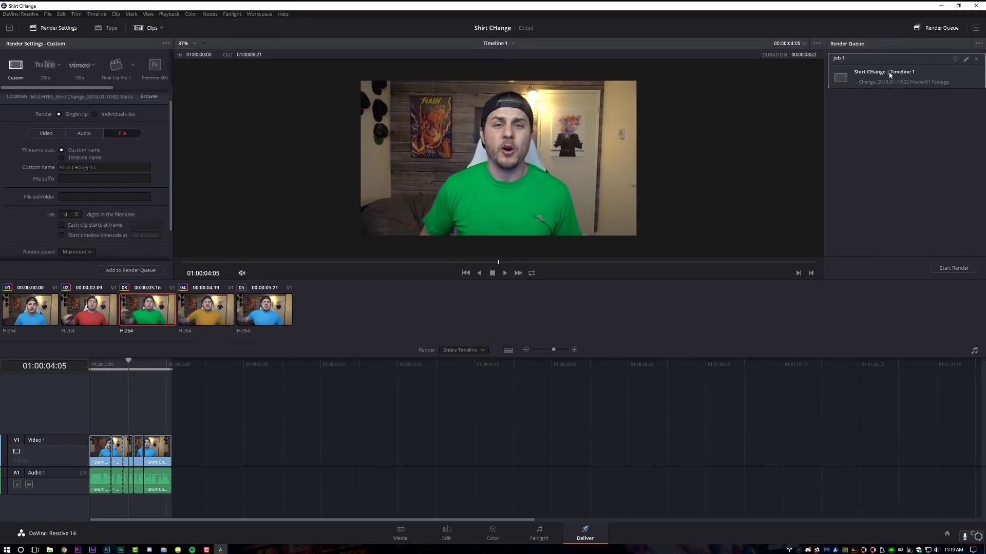
pyautogui.click(954, 268)
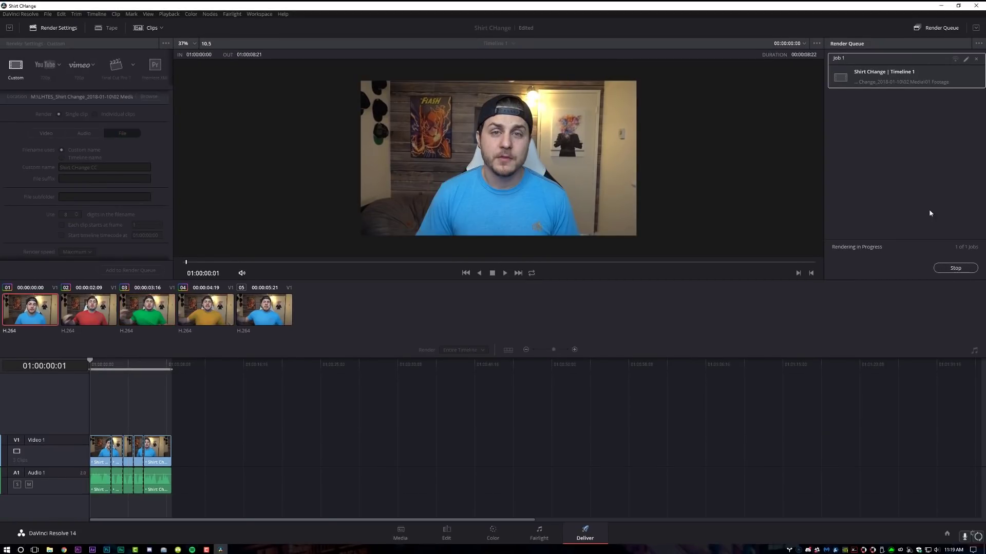